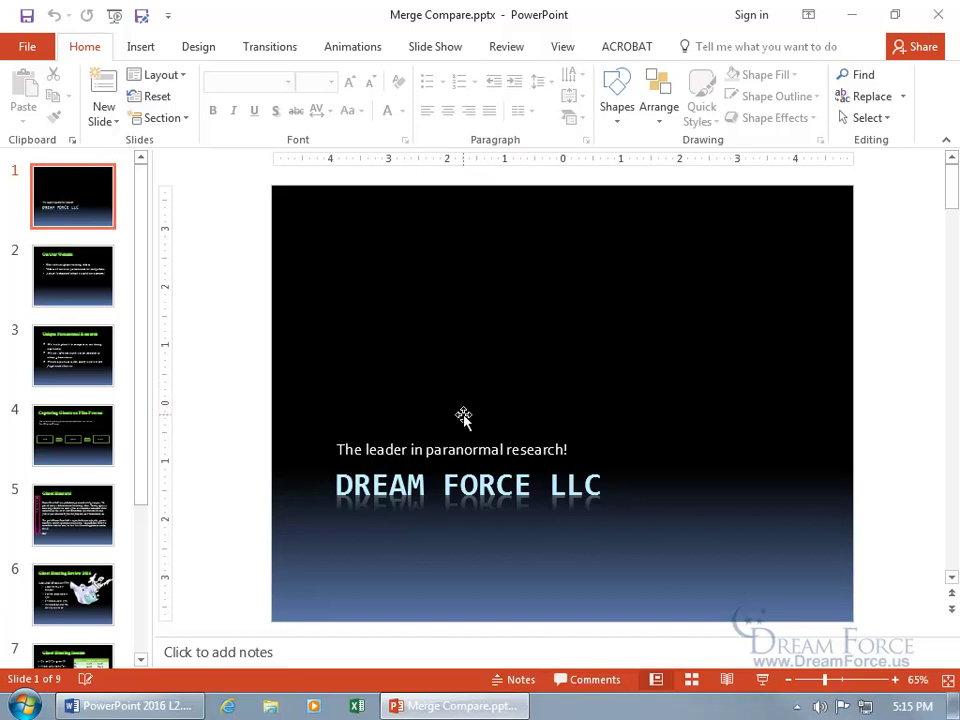
Step: Minimize the Merge Compare window and open Mr Humphries Edits.pptx from the desktop
{"action": "left_click", "coordinate": [852, 15]}
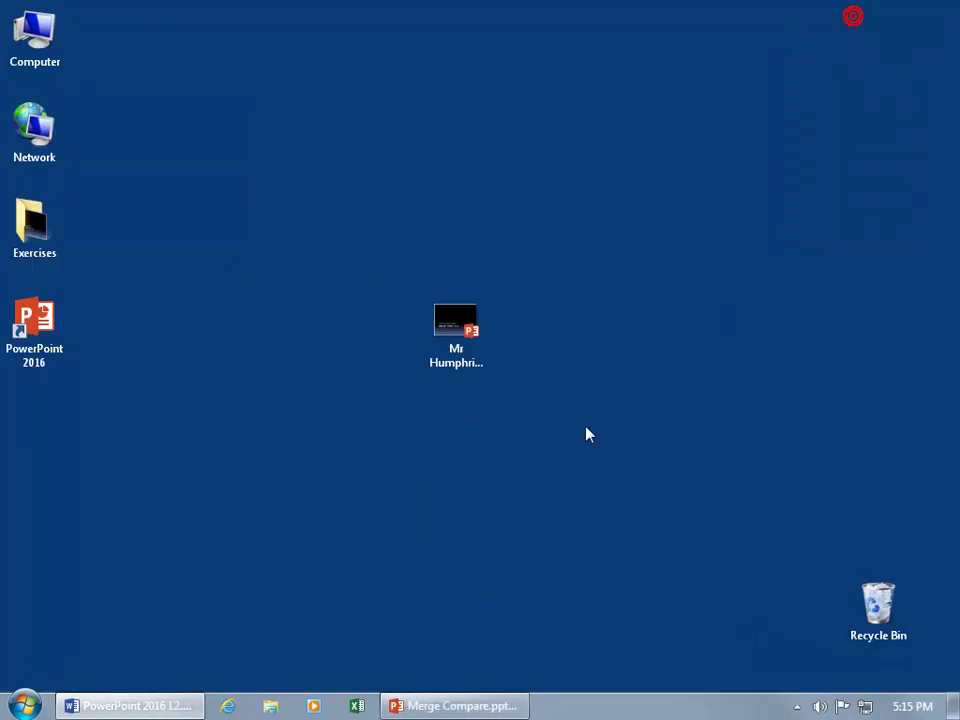
{"action": "right_click", "coordinate": [572, 624]}
{"action": "left_click", "coordinate": [461, 355]}
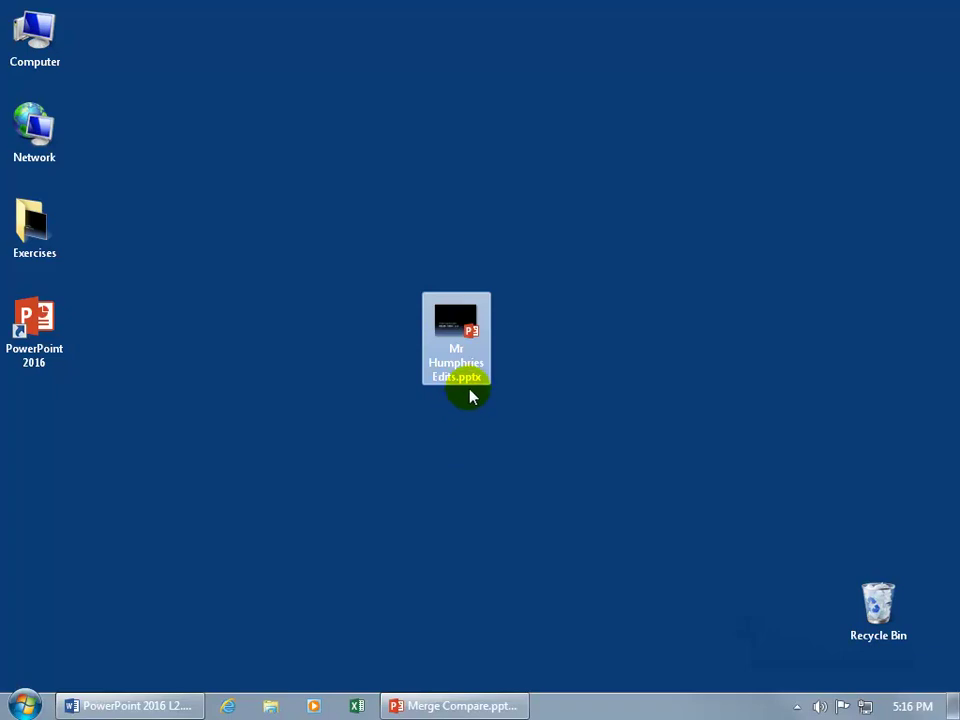
{"action": "double_click", "coordinate": [457, 341]}
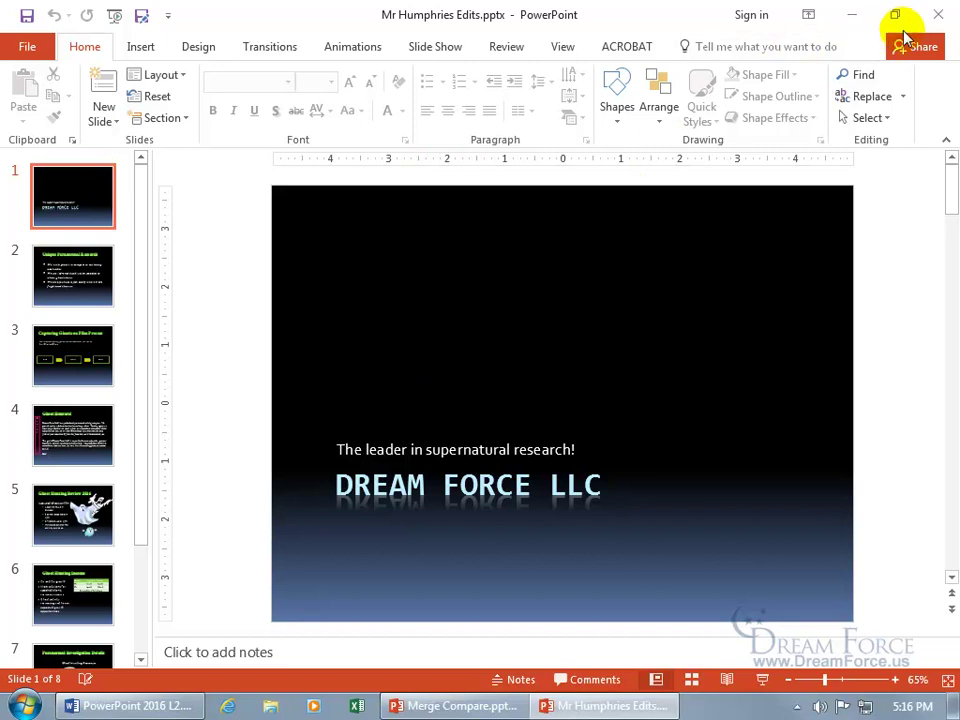
Step: Close Mr Humphries Edits.pptx after checking its 'supernatural' tagline
{"action": "left_click", "coordinate": [936, 15]}
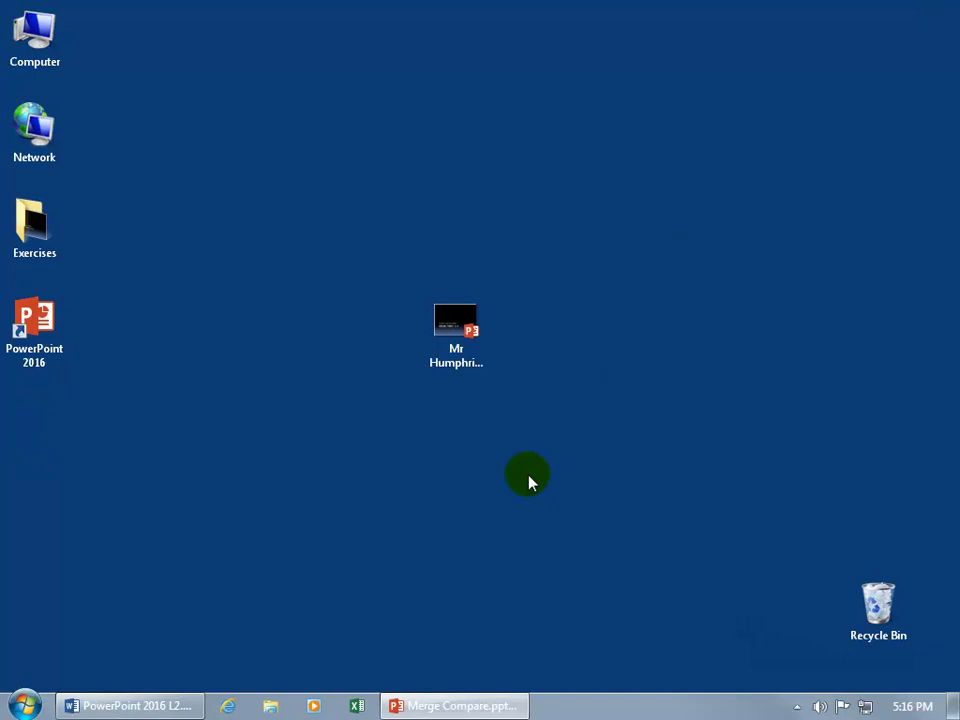
Step: Restore Merge Compare.pptx from the taskbar with the Review tab showing
{"action": "left_click", "coordinate": [443, 704]}
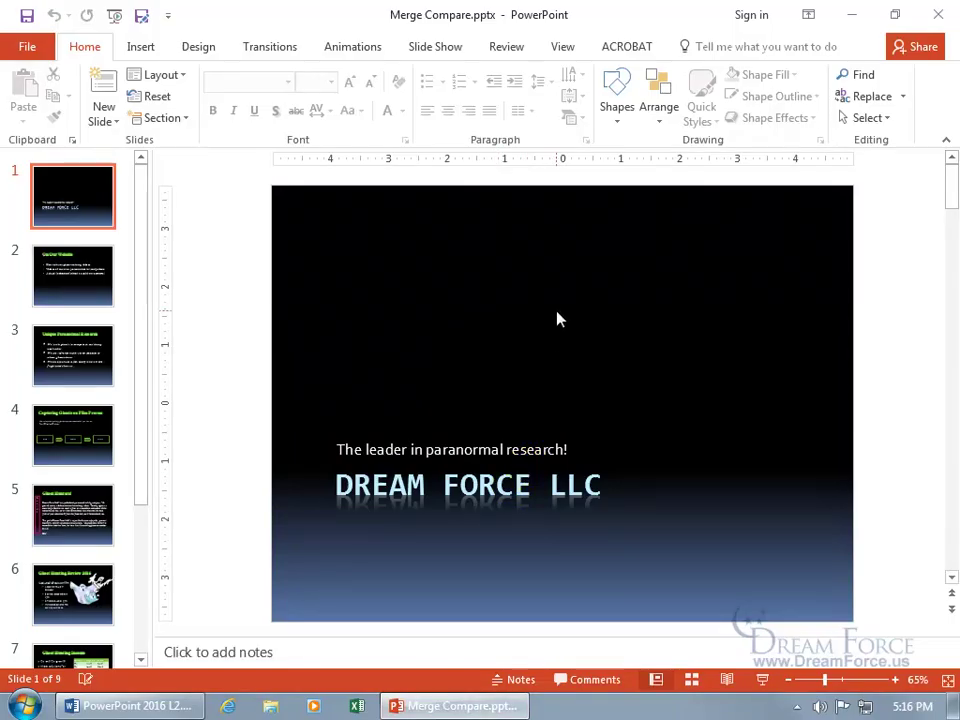
{"action": "left_click", "coordinate": [506, 47]}
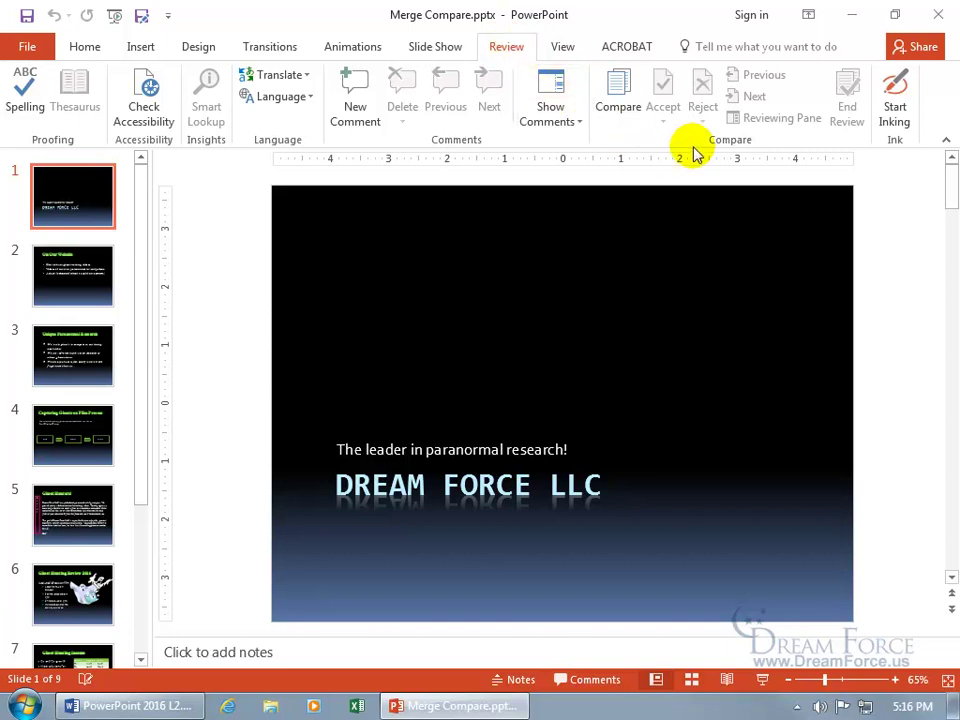
Step: Compare and merge Mr Humphries Edits.pptx into Merge Compare.pptx
{"action": "left_click", "coordinate": [620, 108]}
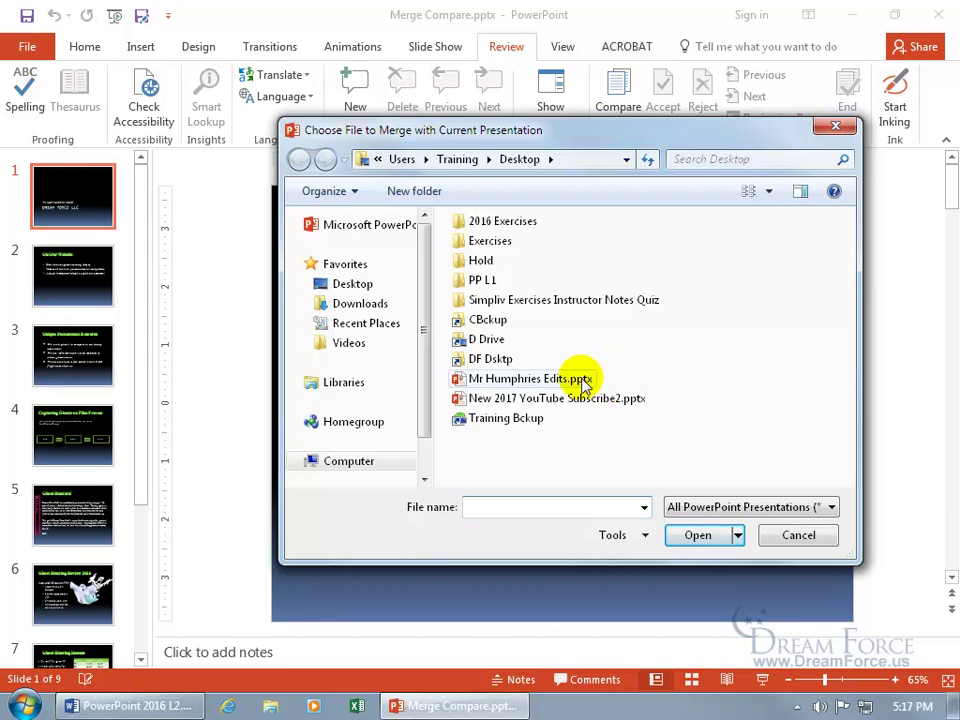
{"action": "mouse_move", "coordinate": [583, 384]}
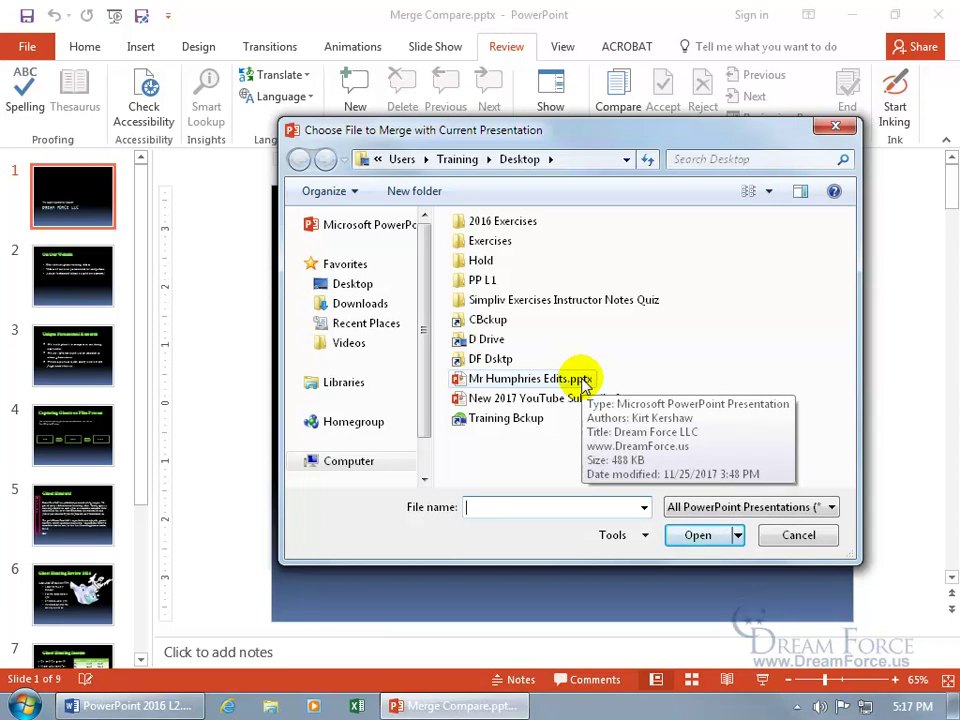
{"action": "double_click", "coordinate": [535, 385]}
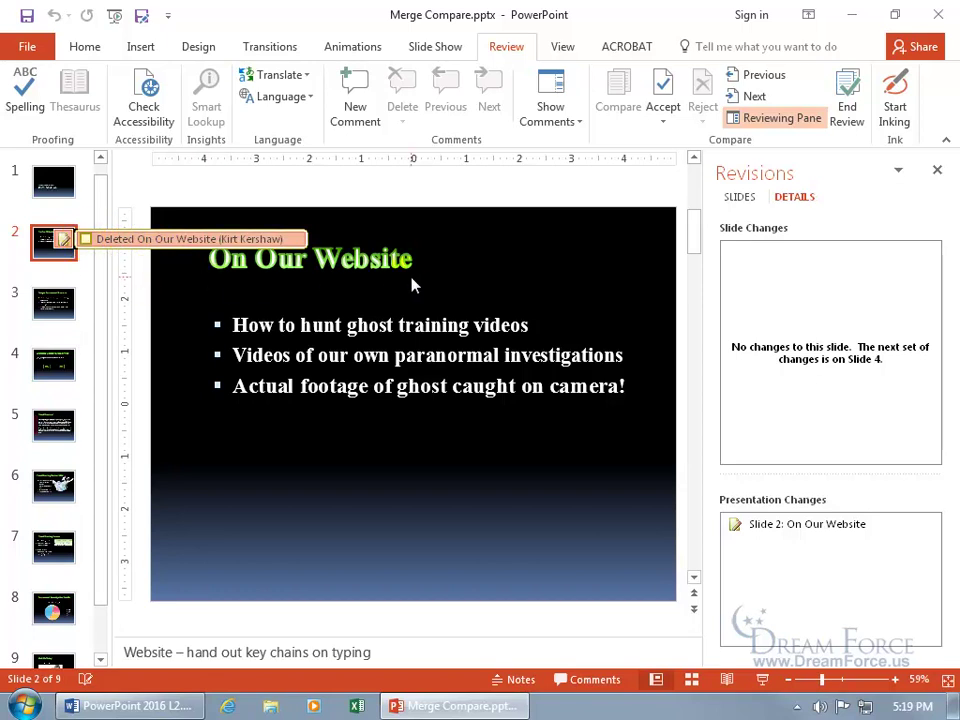
{"action": "left_click", "coordinate": [86, 239]}
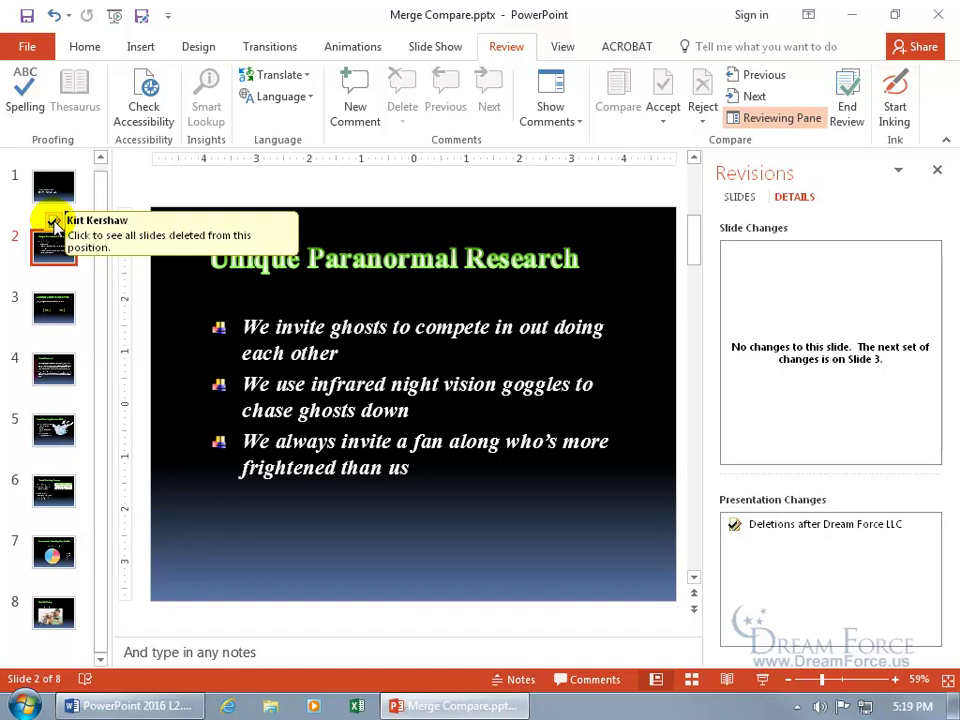
{"action": "left_click", "coordinate": [53, 222]}
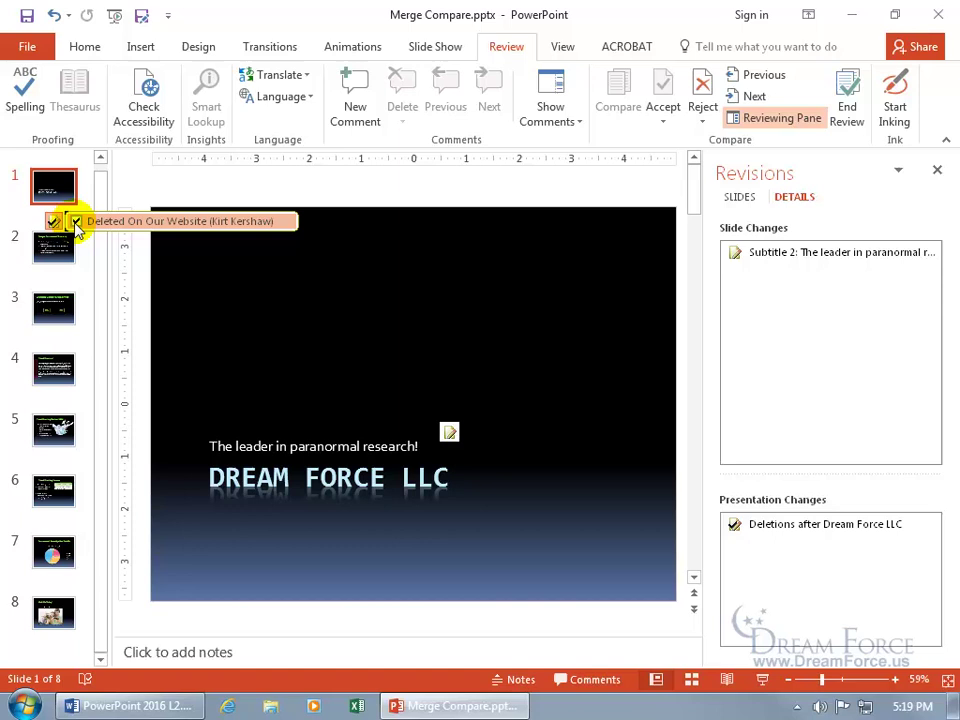
{"action": "left_click", "coordinate": [76, 222]}
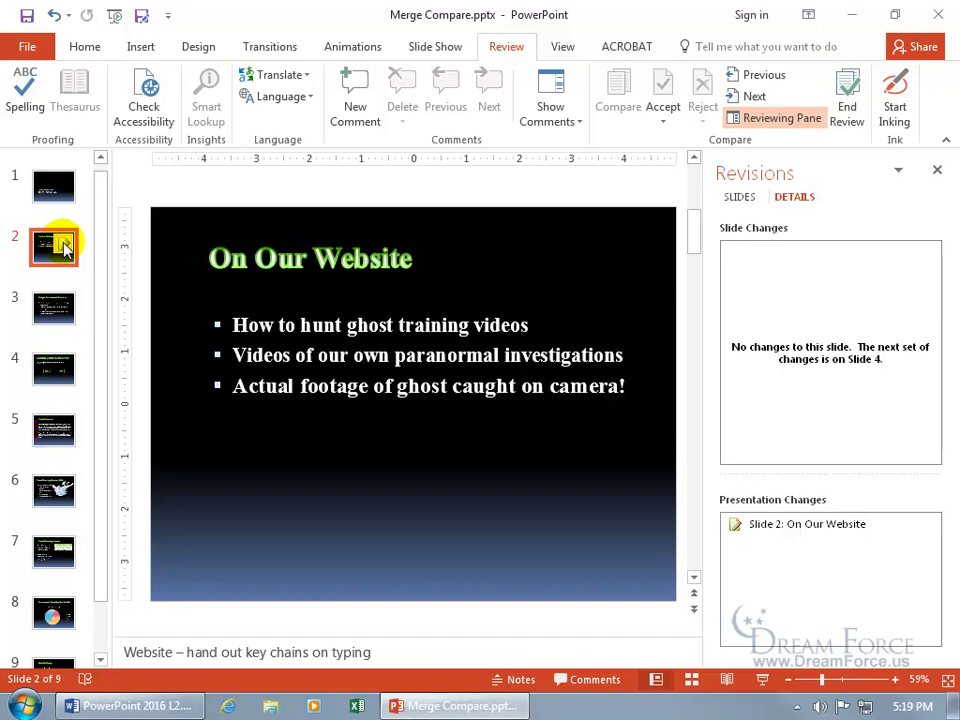
{"action": "left_click", "coordinate": [64, 245]}
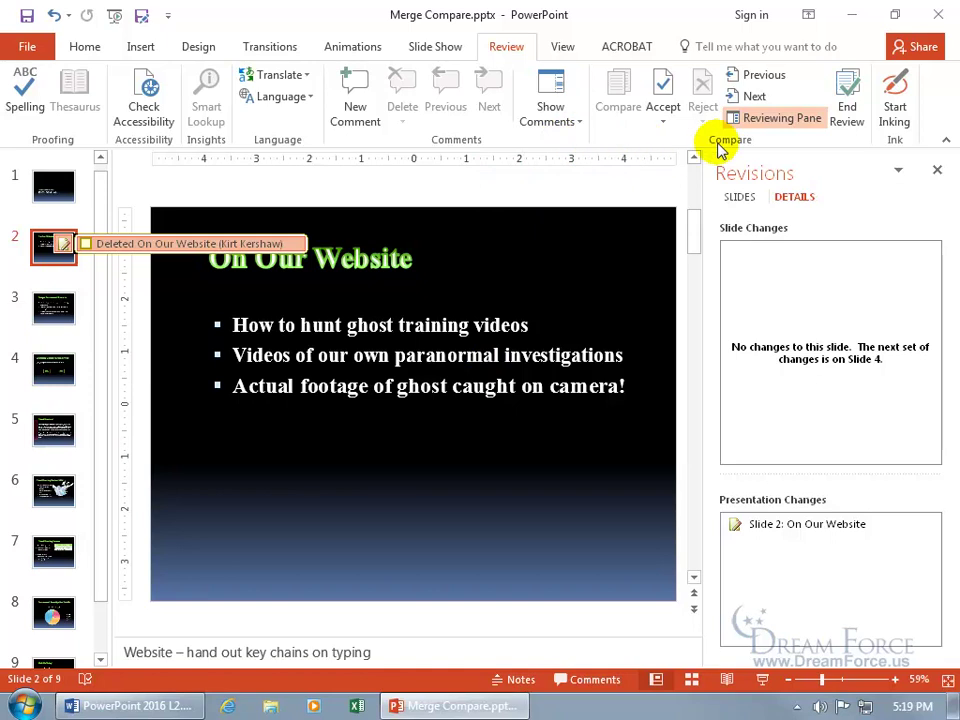
Step: Try the 'supernatural' edits on slide 1's subtitle, then reject them to keep 'paranormal'
{"action": "left_click", "coordinate": [754, 97]}
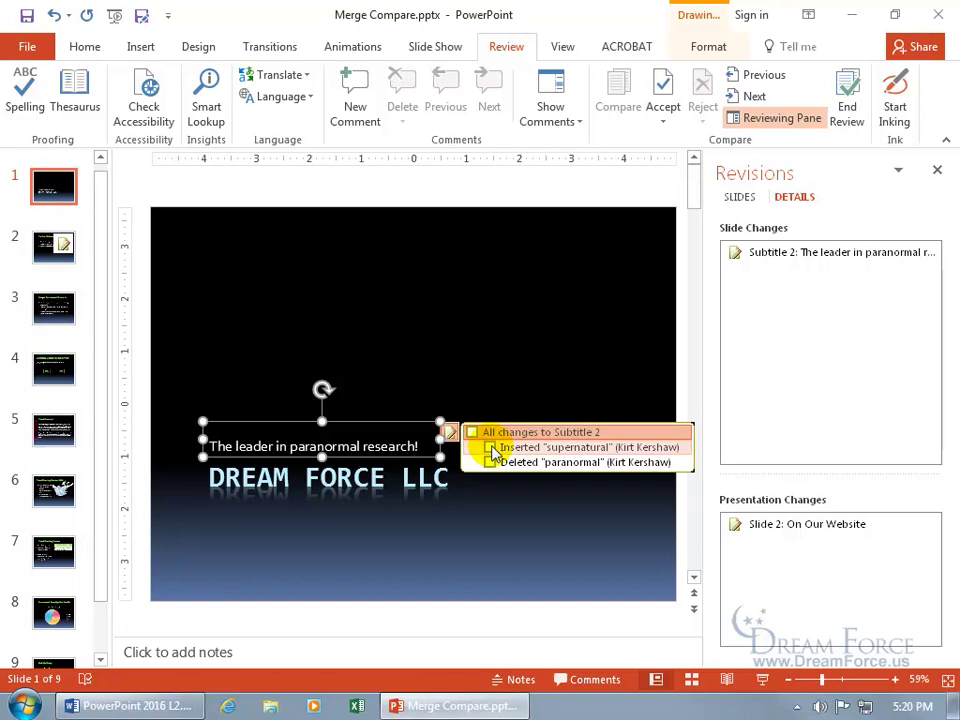
{"action": "left_click", "coordinate": [490, 449]}
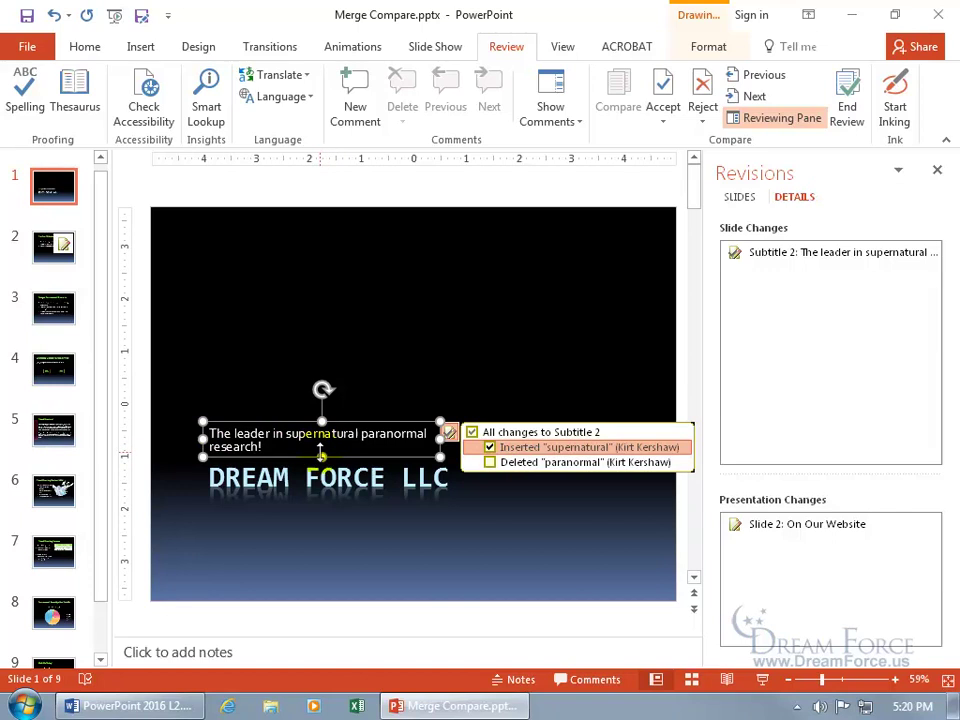
{"action": "left_click", "coordinate": [490, 465]}
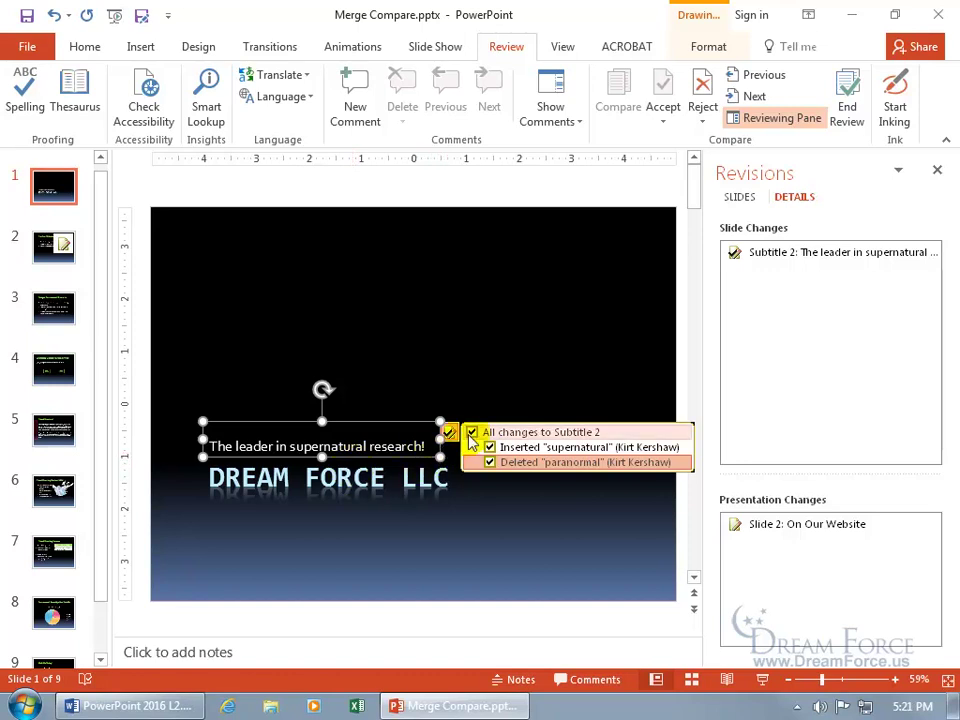
{"action": "left_click", "coordinate": [471, 432]}
{"action": "left_click", "coordinate": [472, 433]}
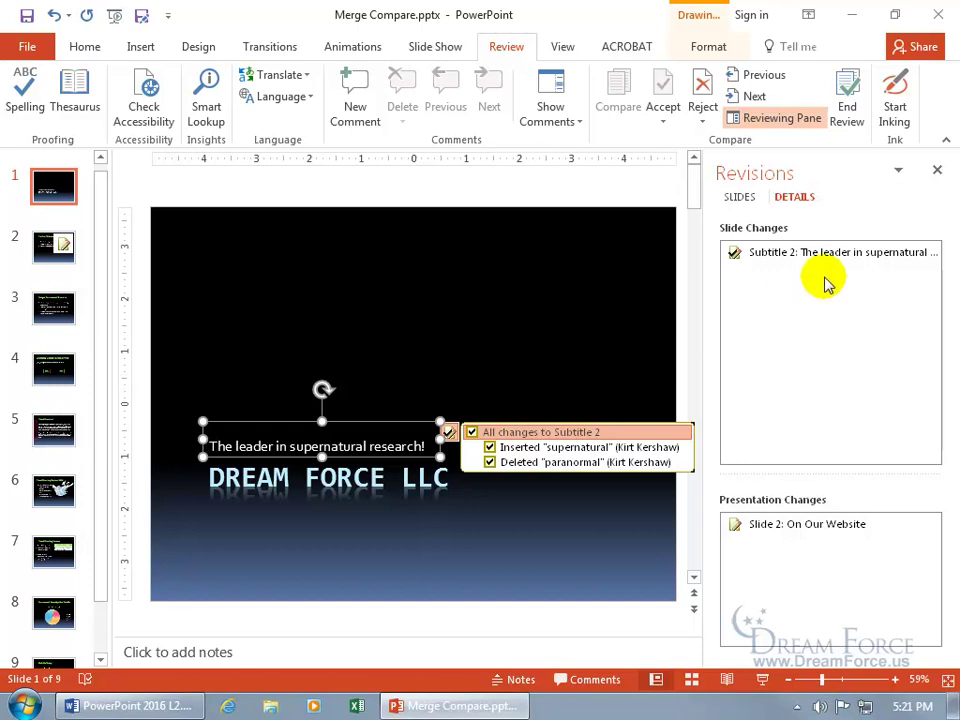
{"action": "left_click", "coordinate": [798, 256]}
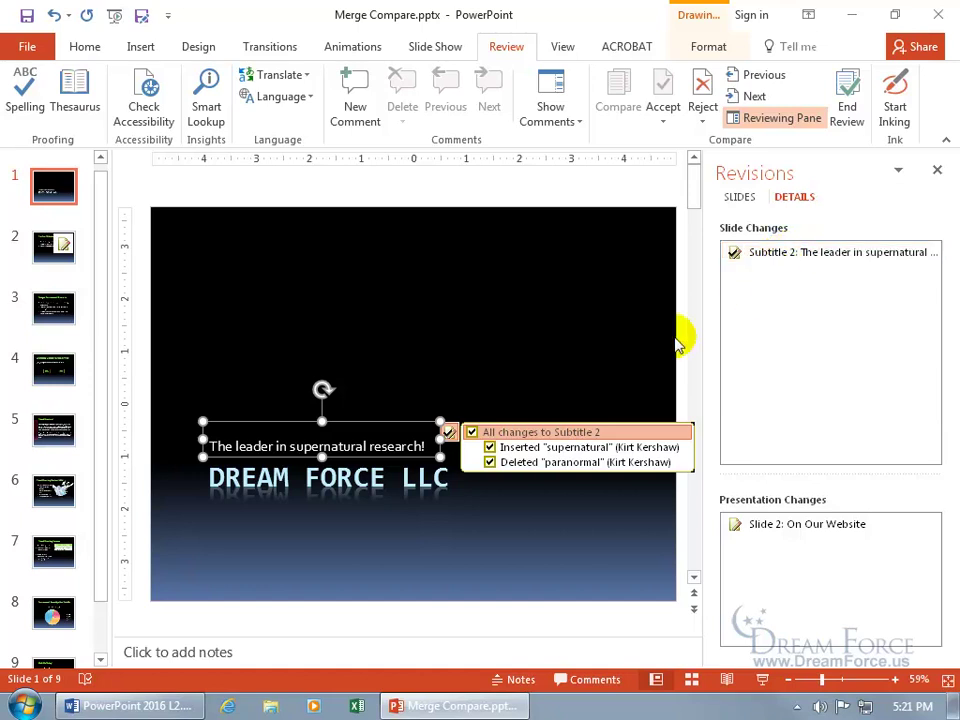
{"action": "left_click", "coordinate": [472, 433]}
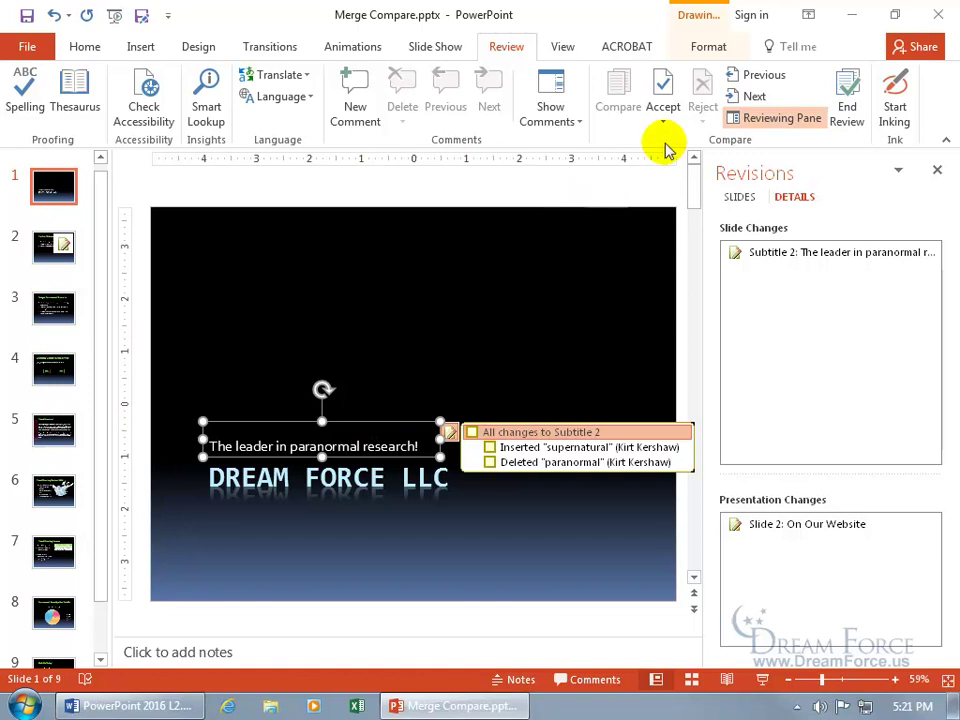
Step: Advance to slide 4 and select the Rectangle 5 change replacing Follow with Chase
{"action": "left_click", "coordinate": [755, 97]}
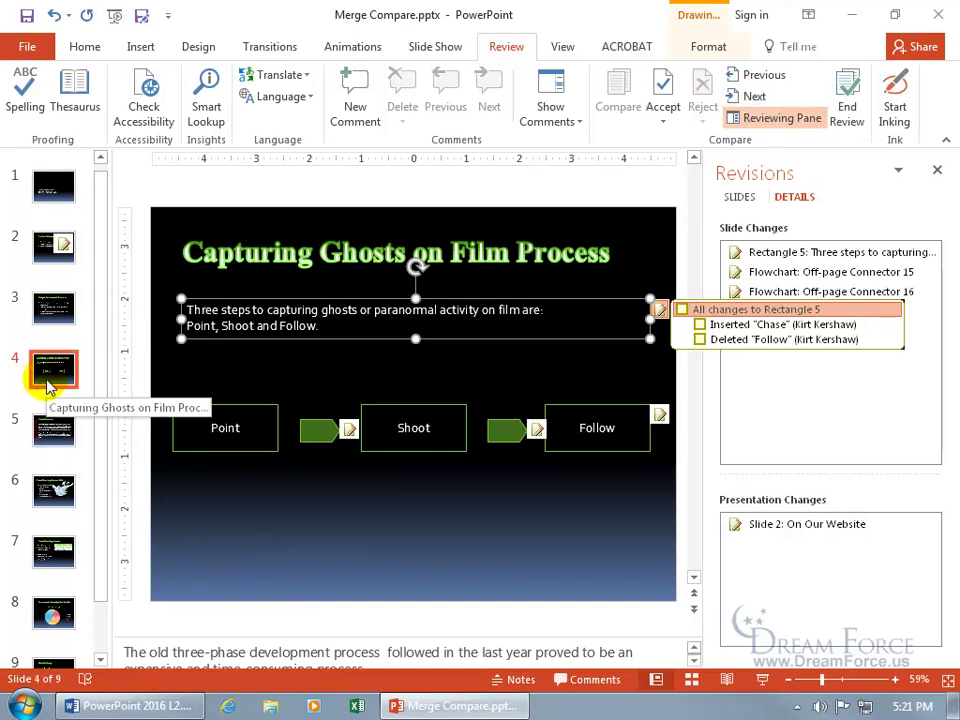
{"action": "left_click", "coordinate": [772, 273]}
{"action": "left_click", "coordinate": [771, 254]}
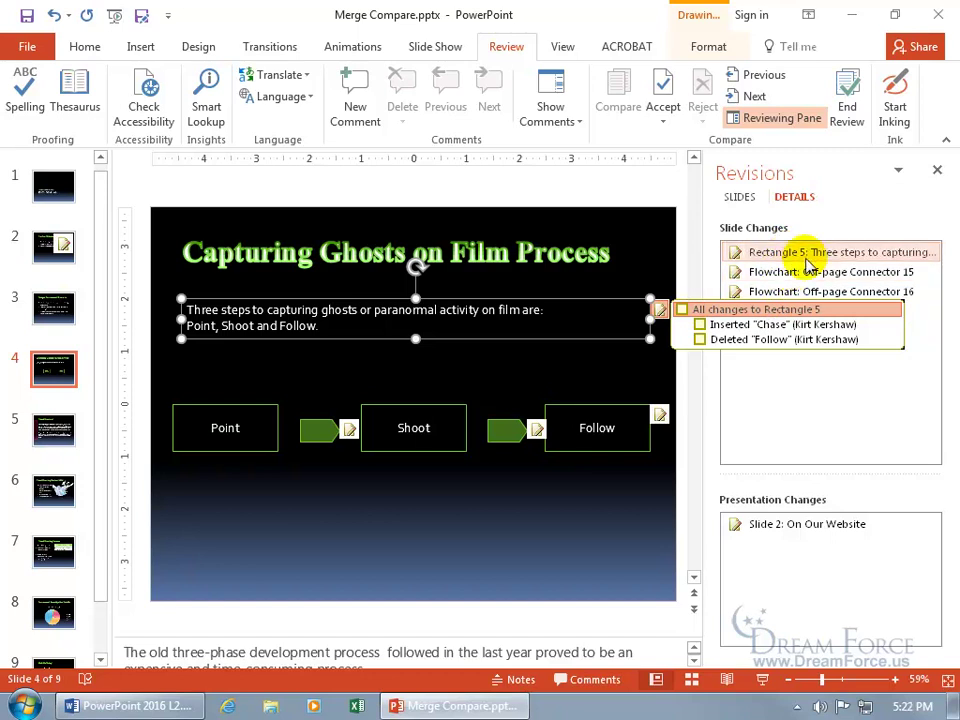
Step: In the SLIDES view, accept Chase replacing Follow in slide 4's steps text
{"action": "left_click", "coordinate": [738, 199]}
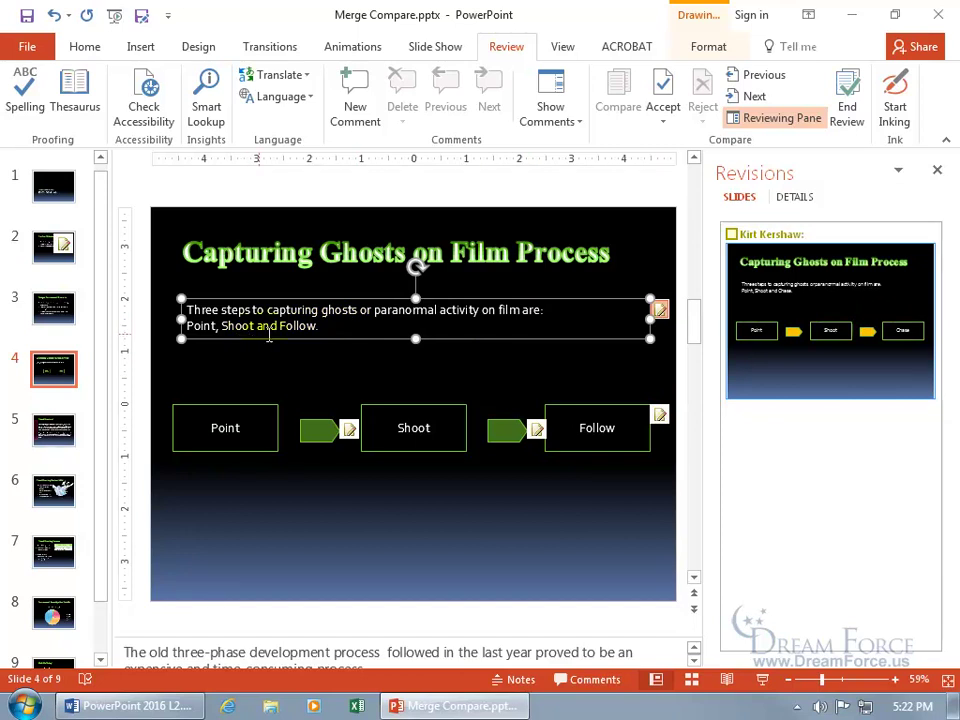
{"action": "left_click", "coordinate": [660, 309]}
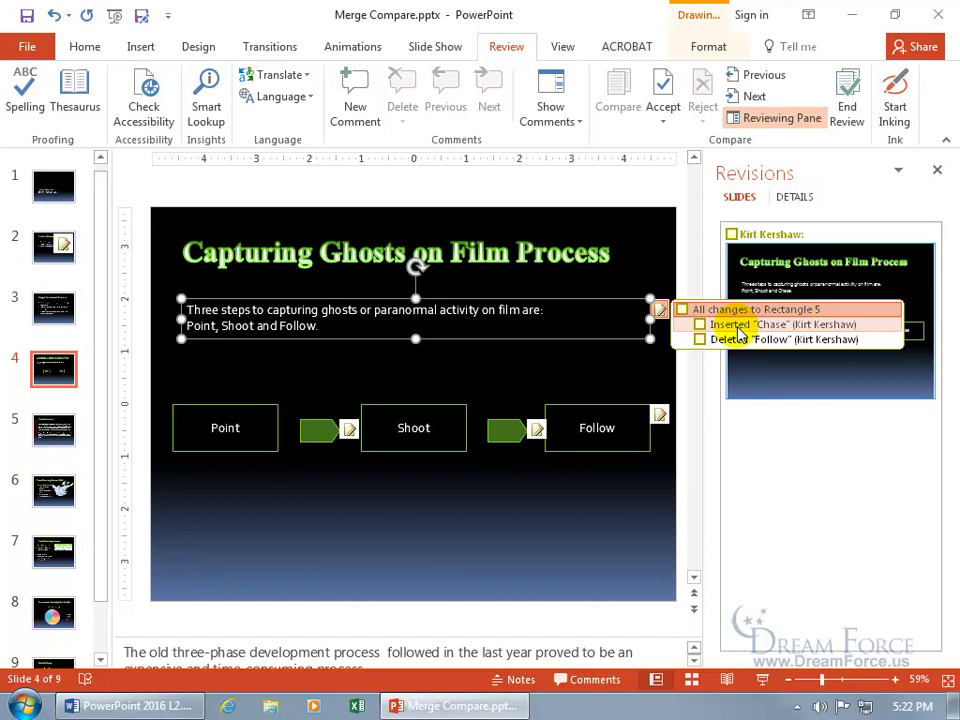
{"action": "left_click", "coordinate": [700, 326]}
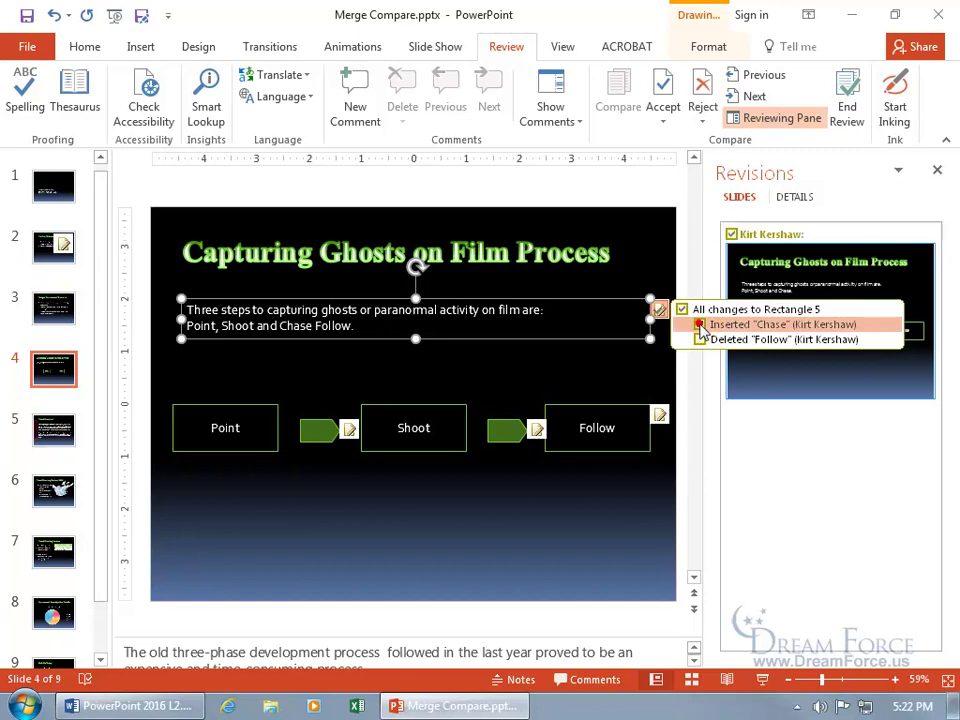
{"action": "left_click", "coordinate": [700, 340]}
{"action": "left_click", "coordinate": [621, 368]}
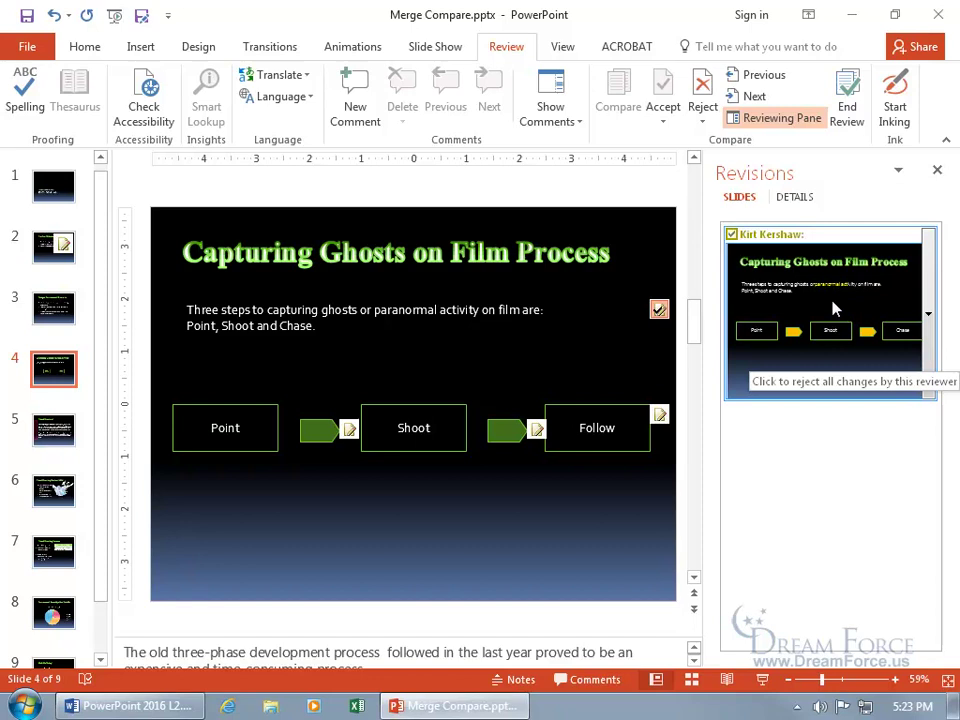
Step: Accept the reviewer's yellow fill on both slide 4 flowchart connectors
{"action": "left_click", "coordinate": [796, 197]}
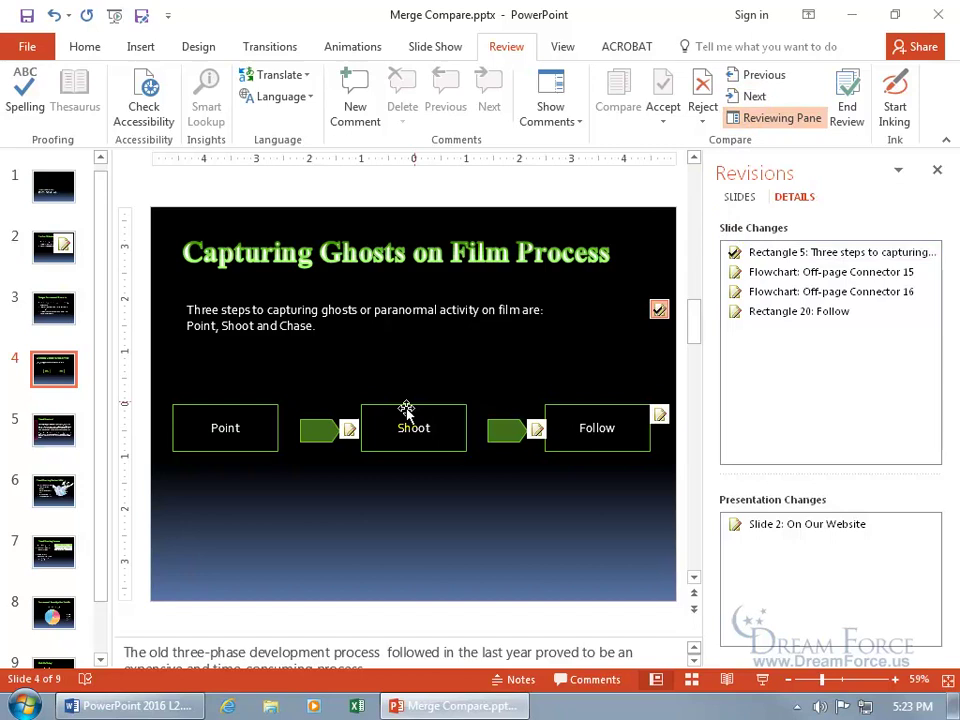
{"action": "left_click", "coordinate": [350, 430]}
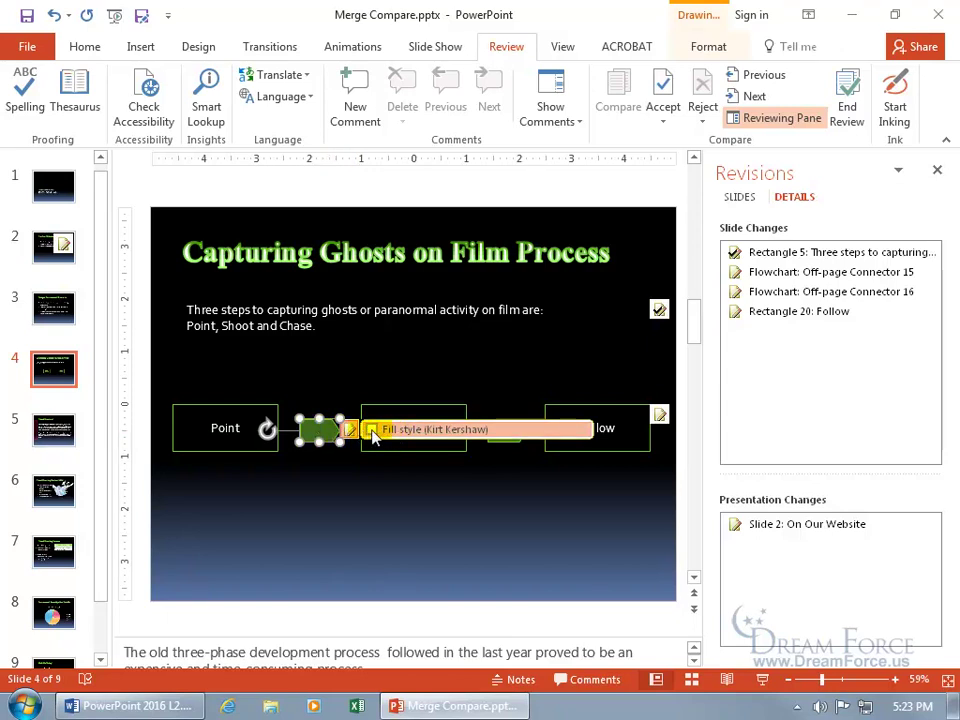
{"action": "left_click", "coordinate": [372, 430]}
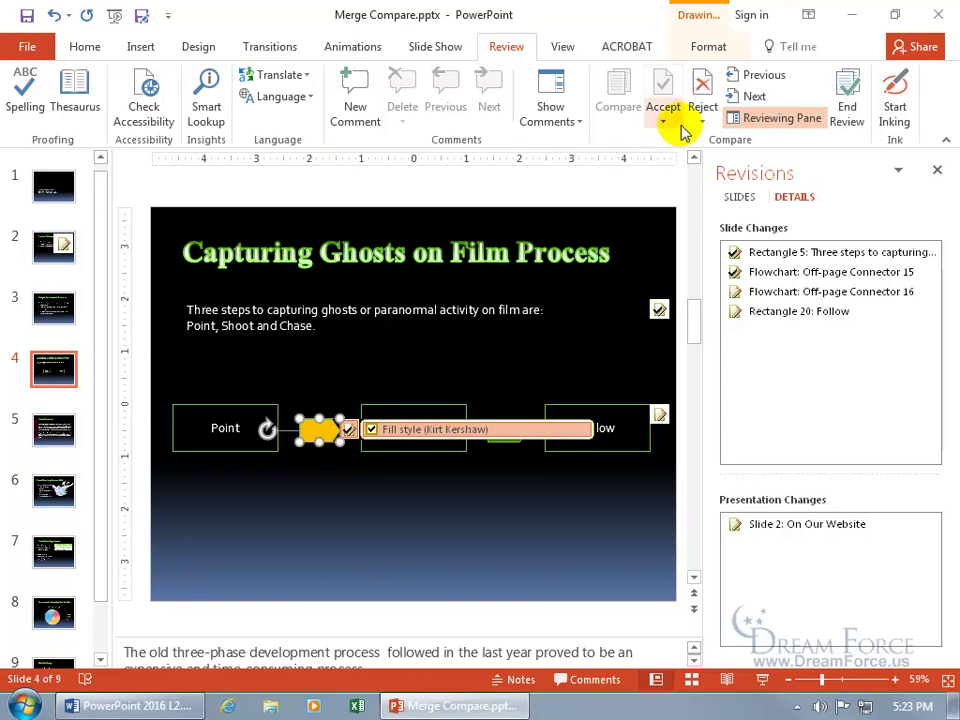
{"action": "left_click", "coordinate": [756, 95]}
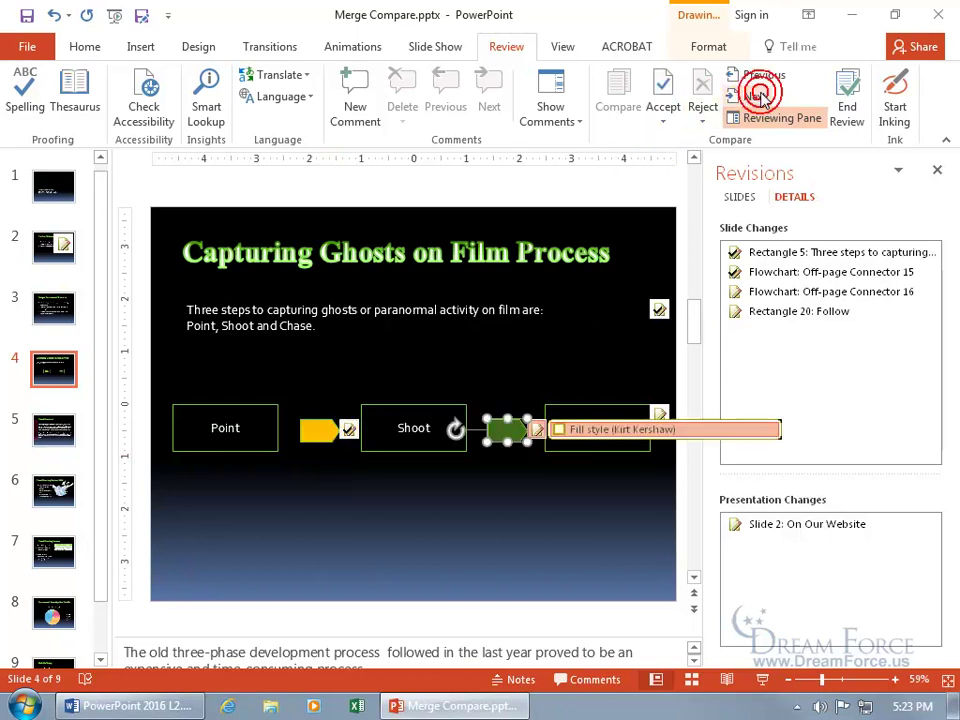
{"action": "left_click", "coordinate": [559, 430]}
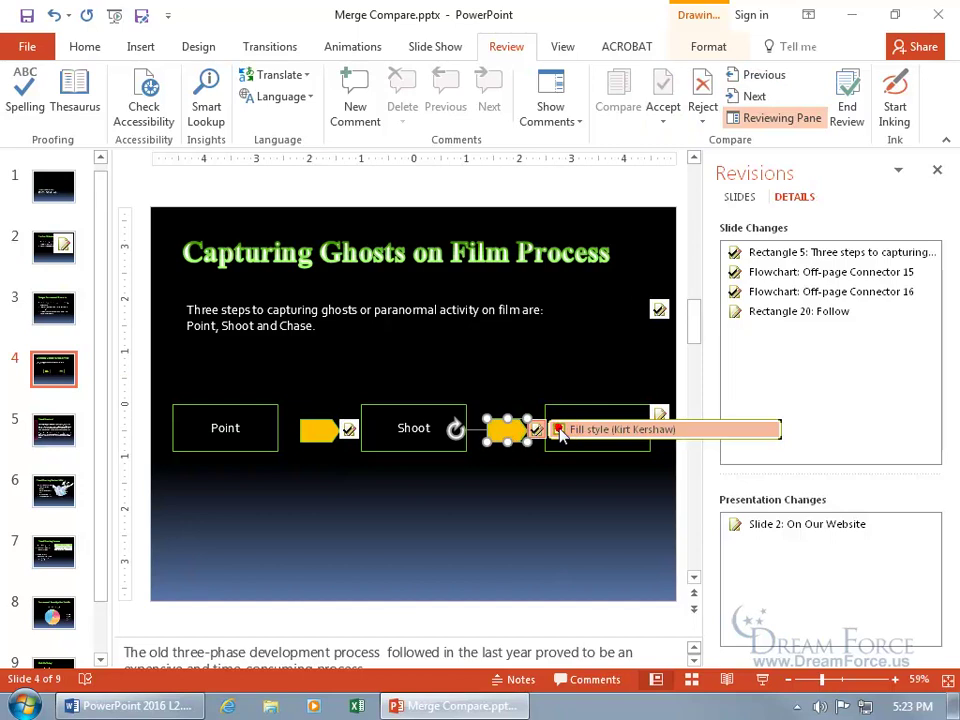
{"action": "left_click", "coordinate": [754, 97]}
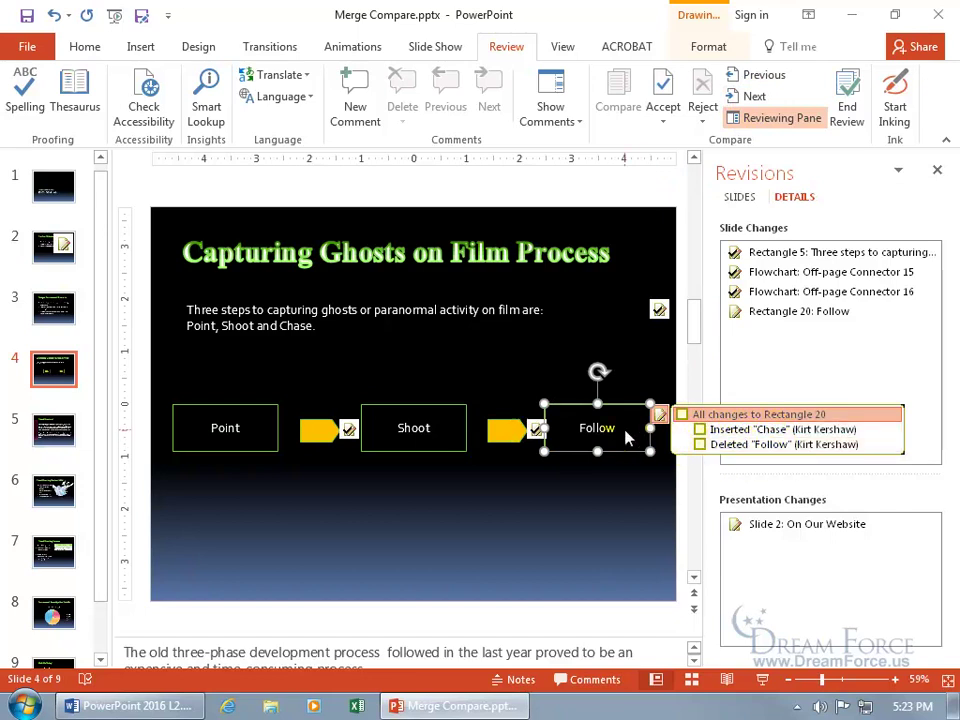
Step: Accept Chase replacing Follow in Rectangle 20 and advance to slide 6's revision
{"action": "left_click", "coordinate": [700, 430]}
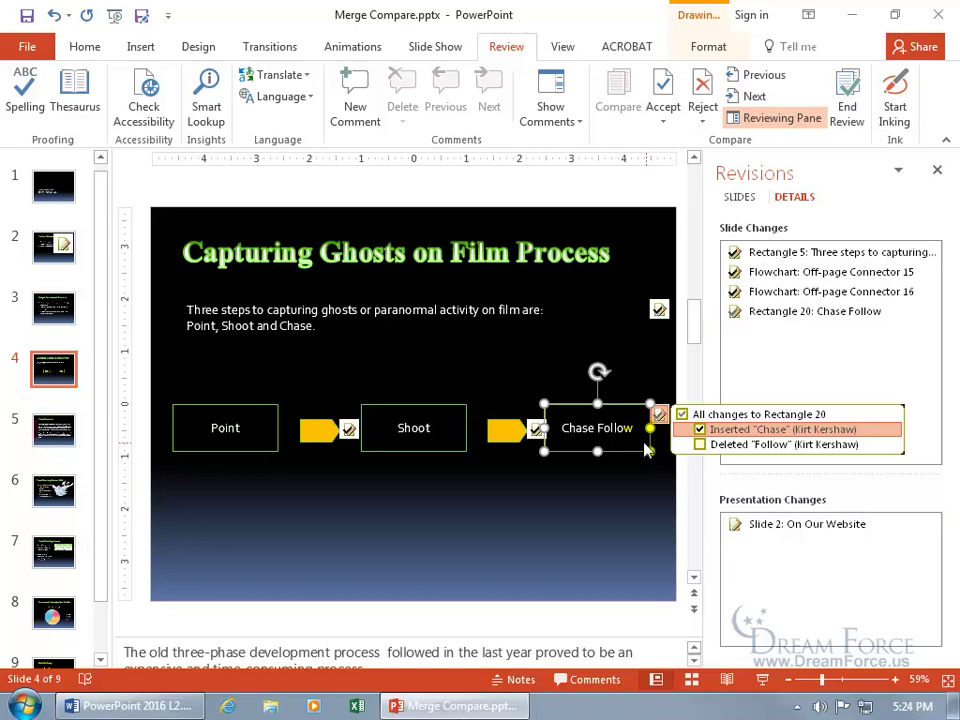
{"action": "left_click", "coordinate": [700, 445]}
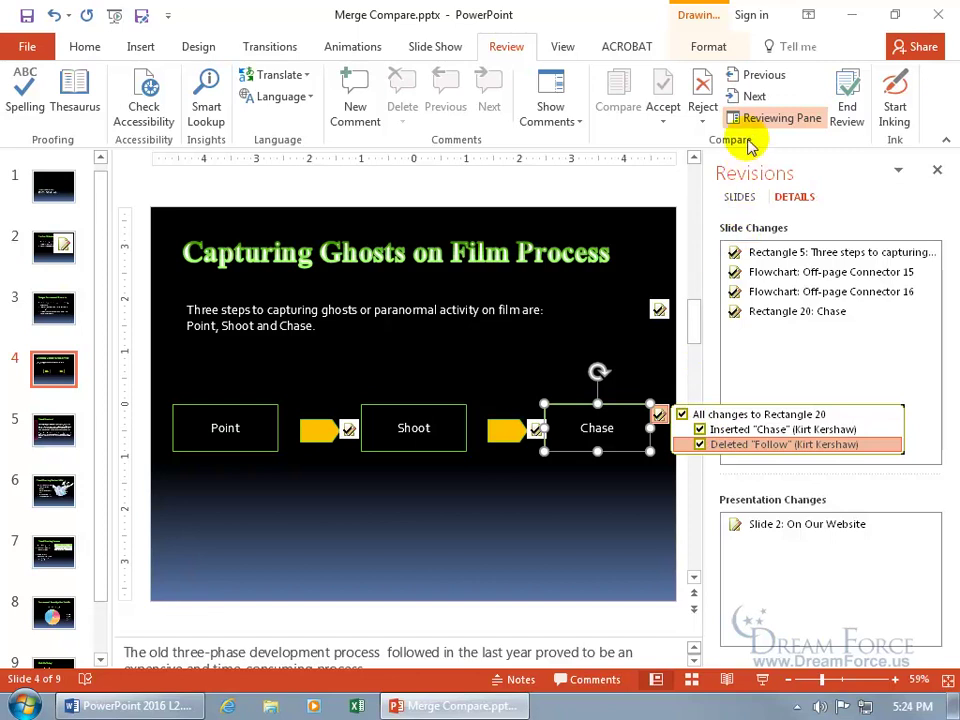
{"action": "left_click", "coordinate": [754, 98]}
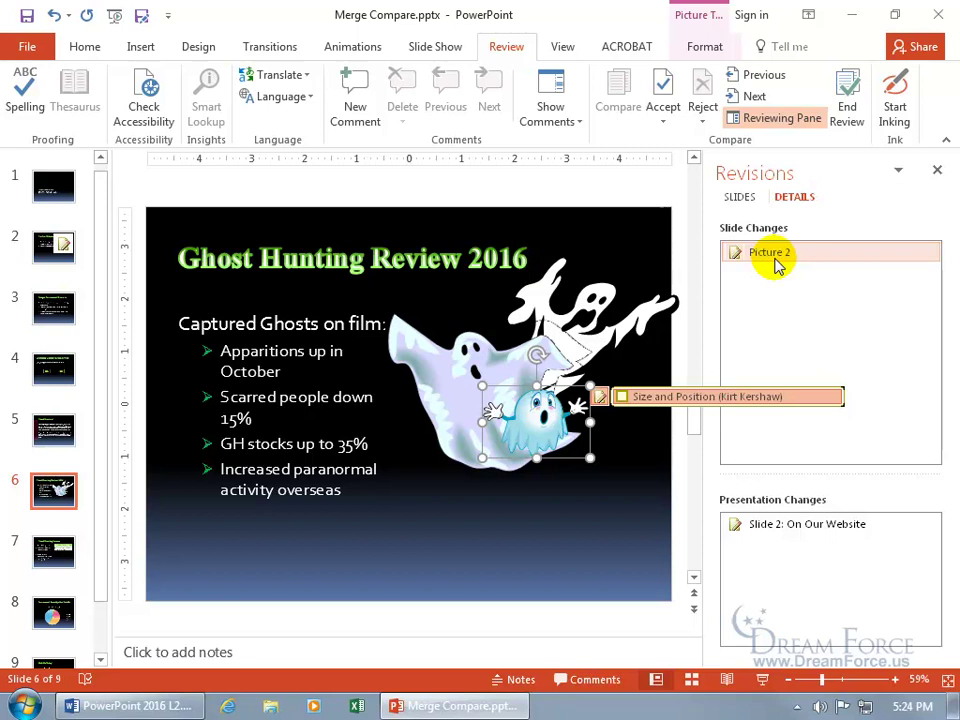
Step: Preview the small ghost's size and position change on slide 6, then reject it
{"action": "left_click", "coordinate": [740, 197]}
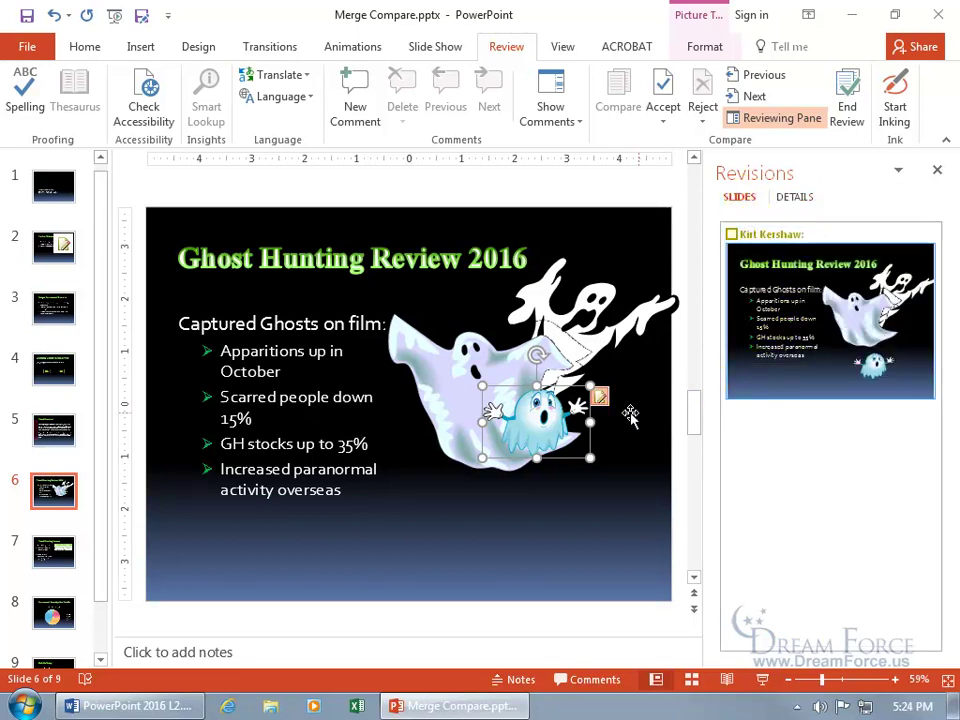
{"action": "left_click", "coordinate": [878, 392]}
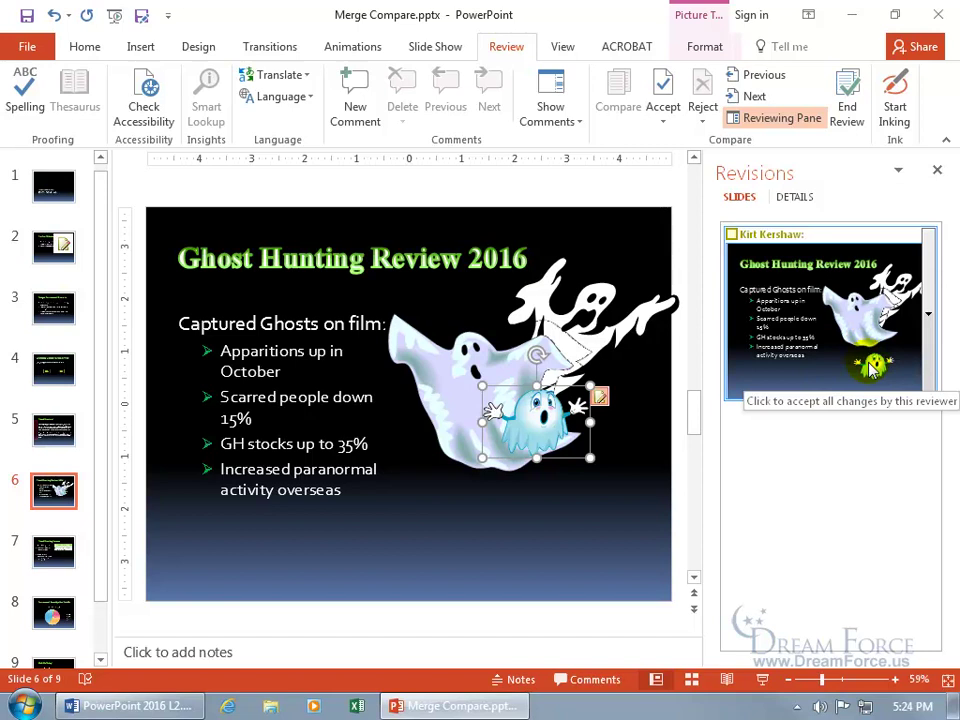
{"action": "left_click", "coordinate": [600, 398]}
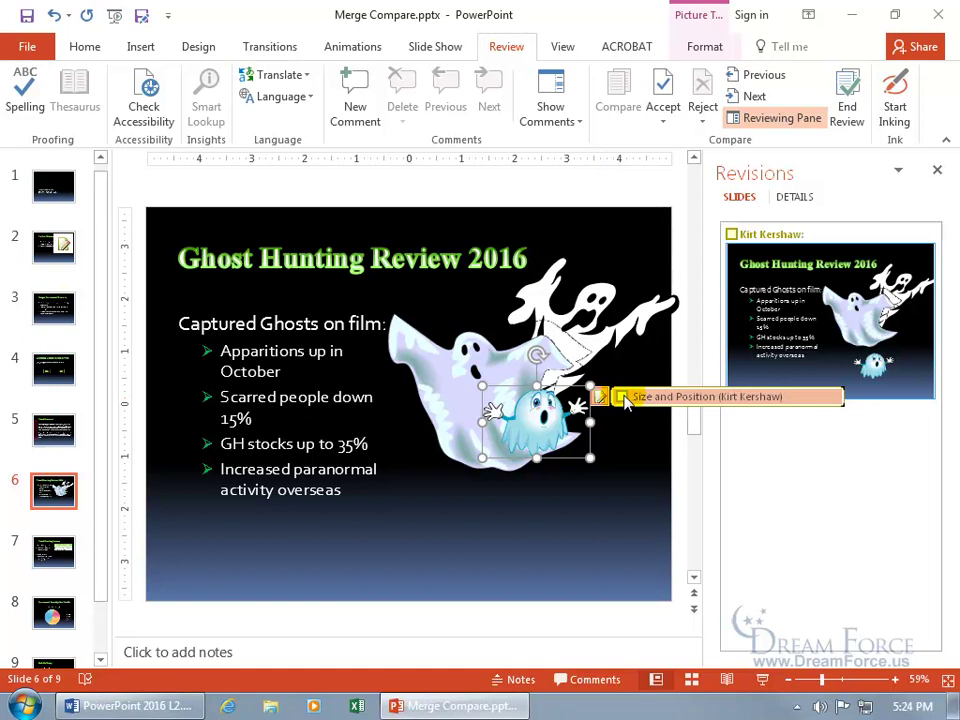
{"action": "left_click", "coordinate": [622, 397]}
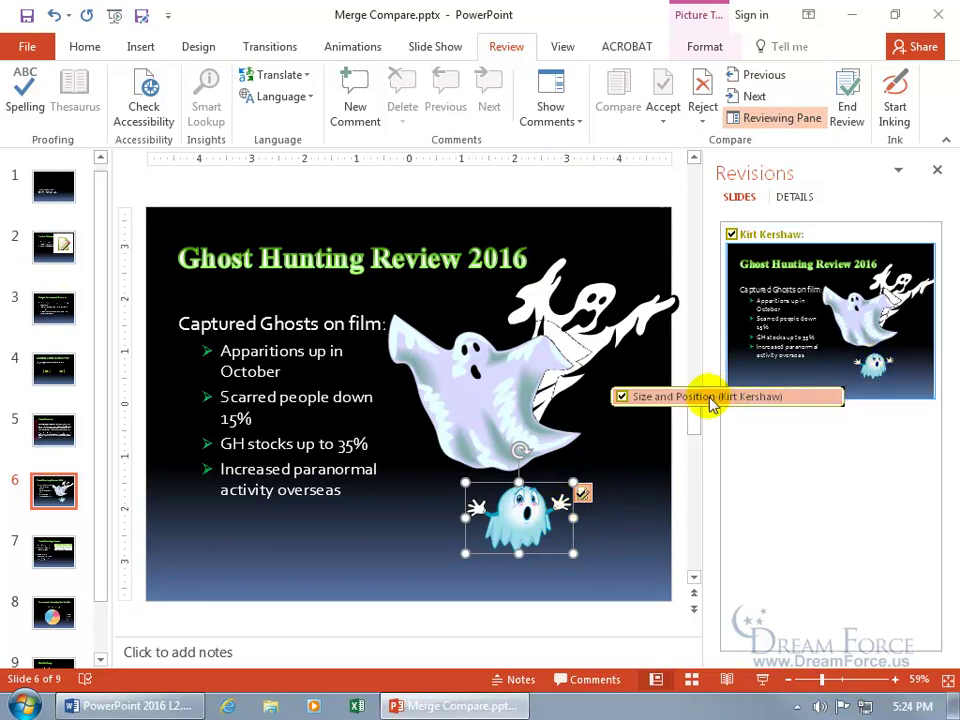
{"action": "left_click", "coordinate": [623, 397]}
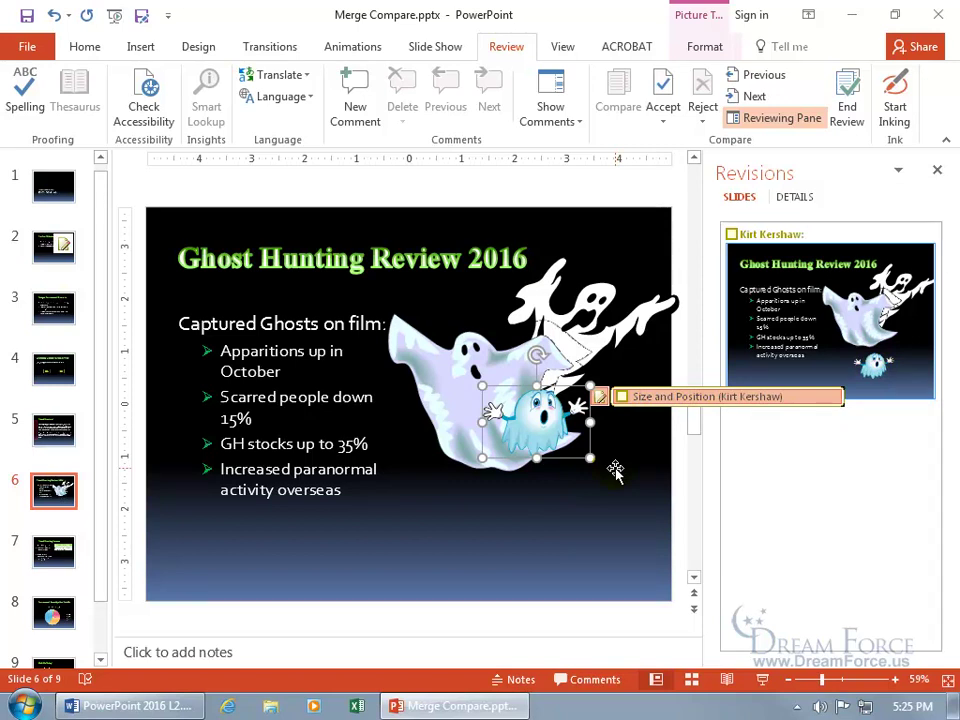
Step: Wrap the review back to the start, landing on slide 2's deleted On Our Website change
{"action": "left_click", "coordinate": [755, 97]}
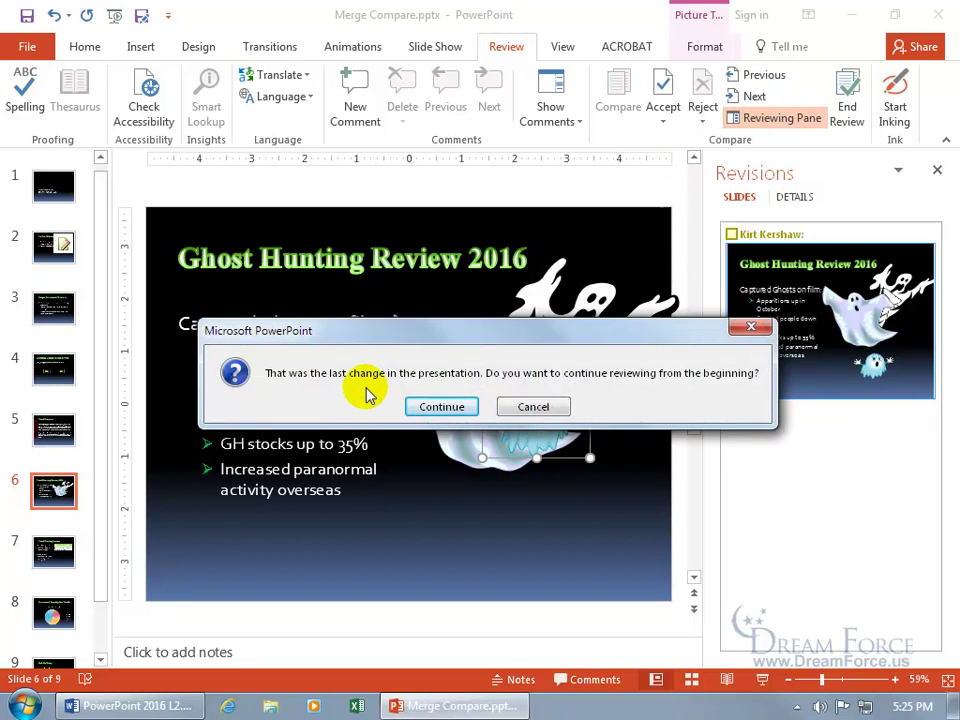
{"action": "left_click", "coordinate": [441, 409]}
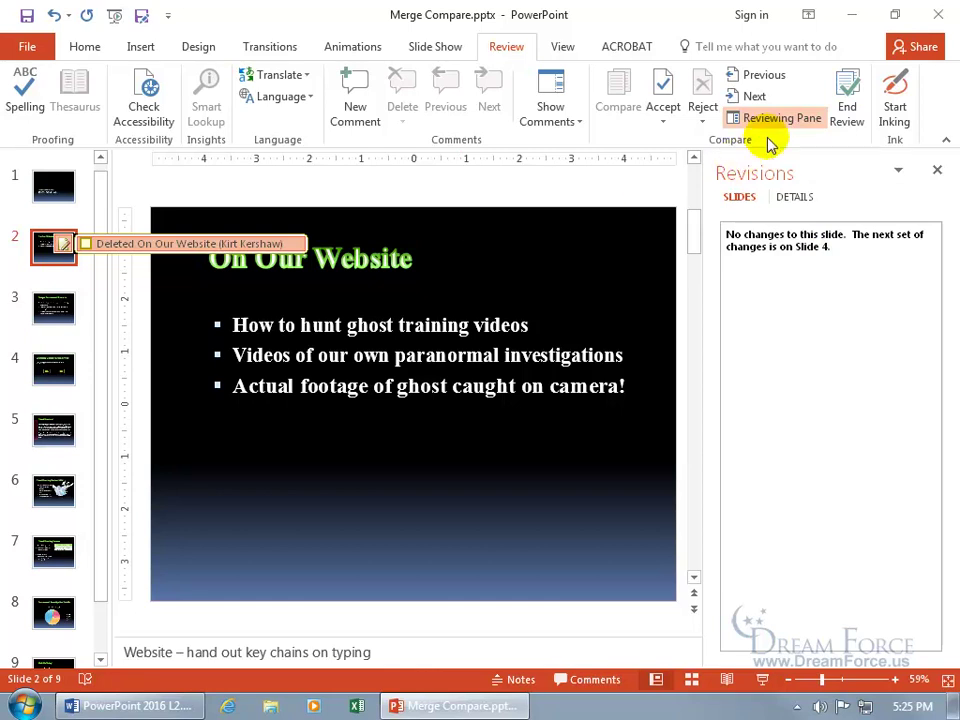
Step: Step to slide 1's revision, then end the review and discard the unapplied changes
{"action": "left_click", "coordinate": [769, 101]}
{"action": "left_click", "coordinate": [769, 98]}
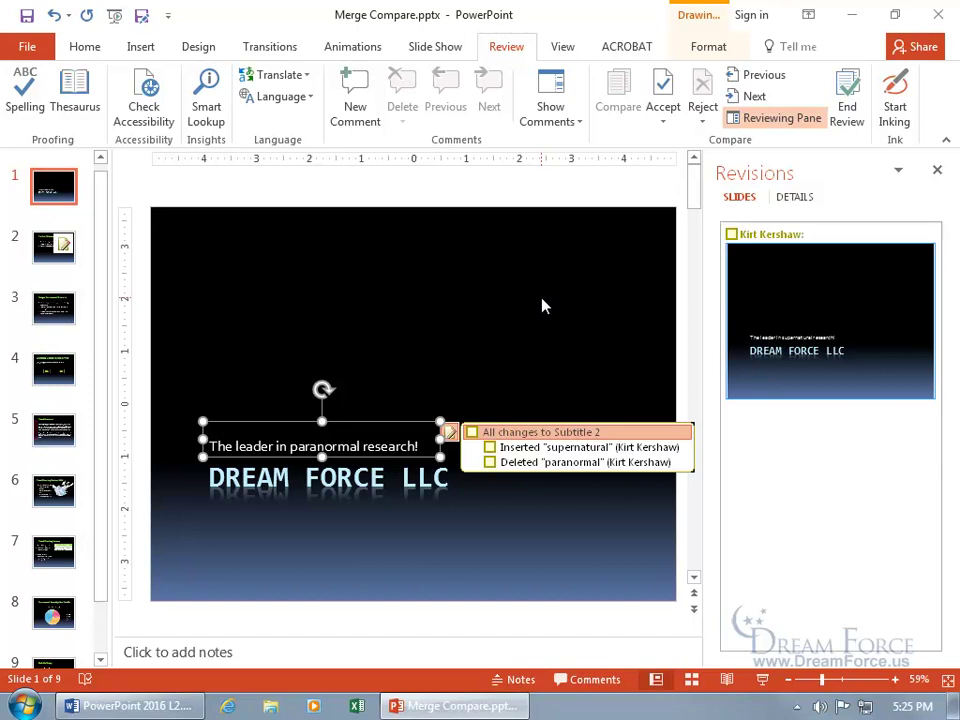
{"action": "left_click", "coordinate": [846, 108]}
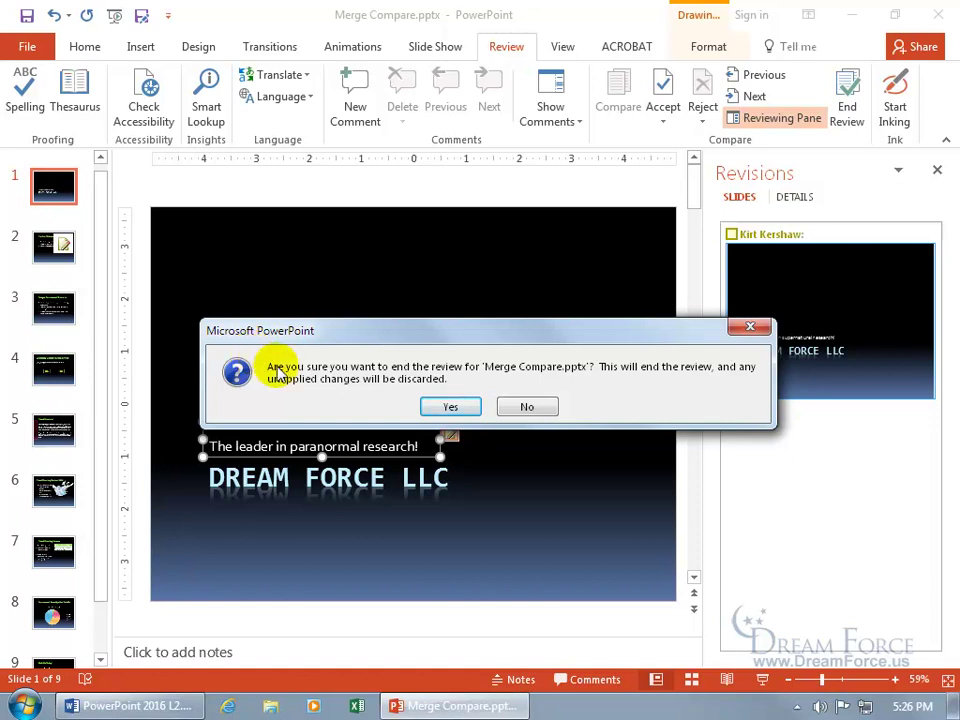
{"action": "left_click", "coordinate": [446, 407]}
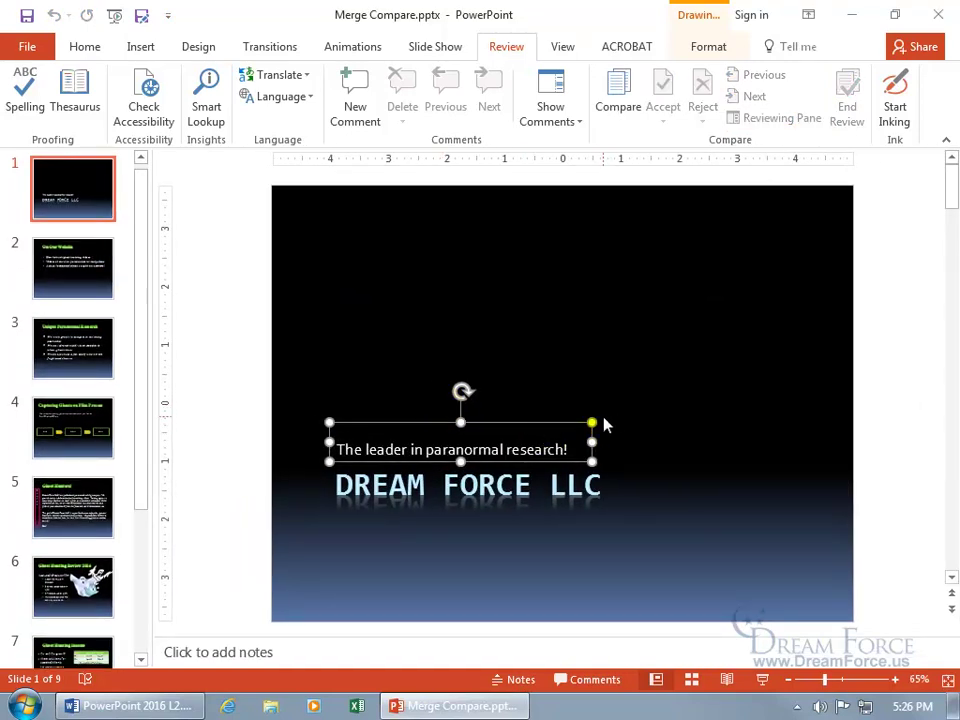
Step: Deselect the subtitle and merge the reviewer's edits presentation from the Desktop using Compare
{"action": "left_click", "coordinate": [639, 418]}
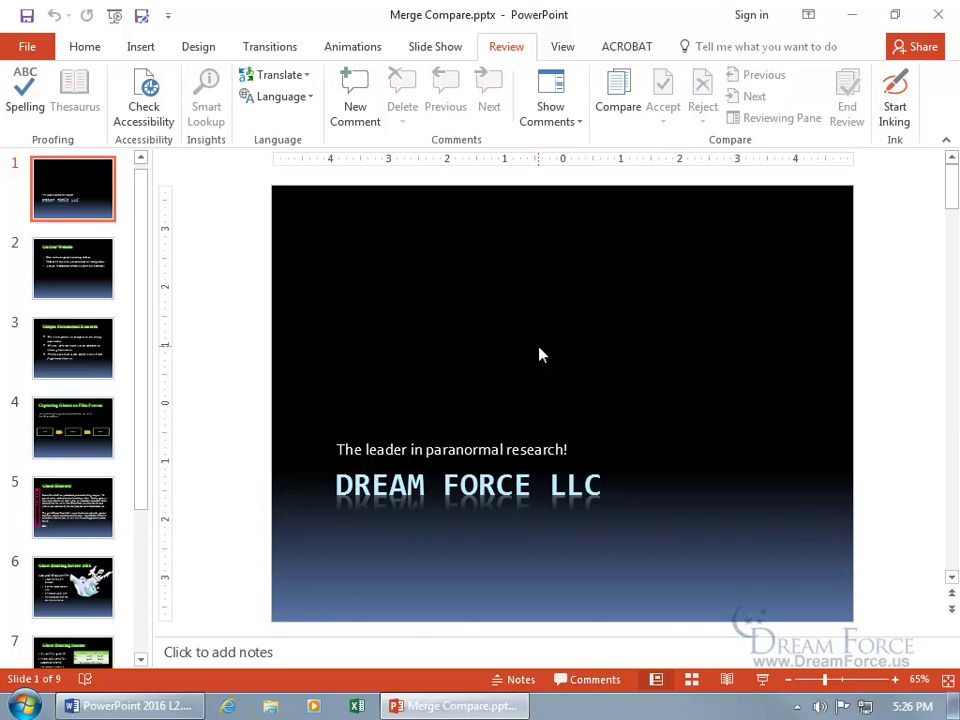
{"action": "left_click", "coordinate": [626, 100]}
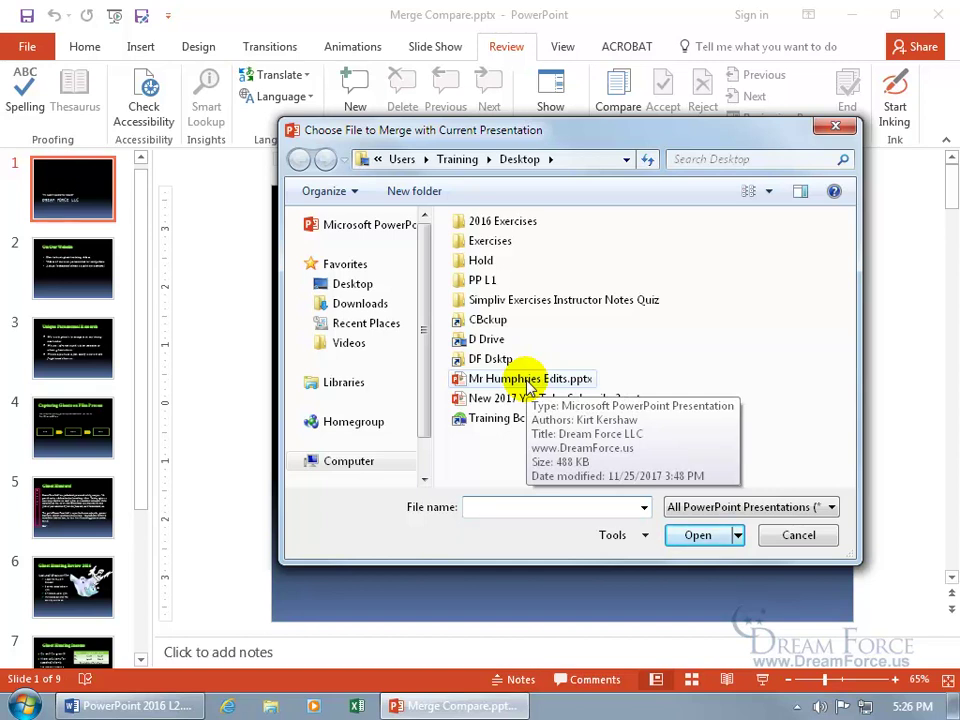
{"action": "double_click", "coordinate": [528, 380]}
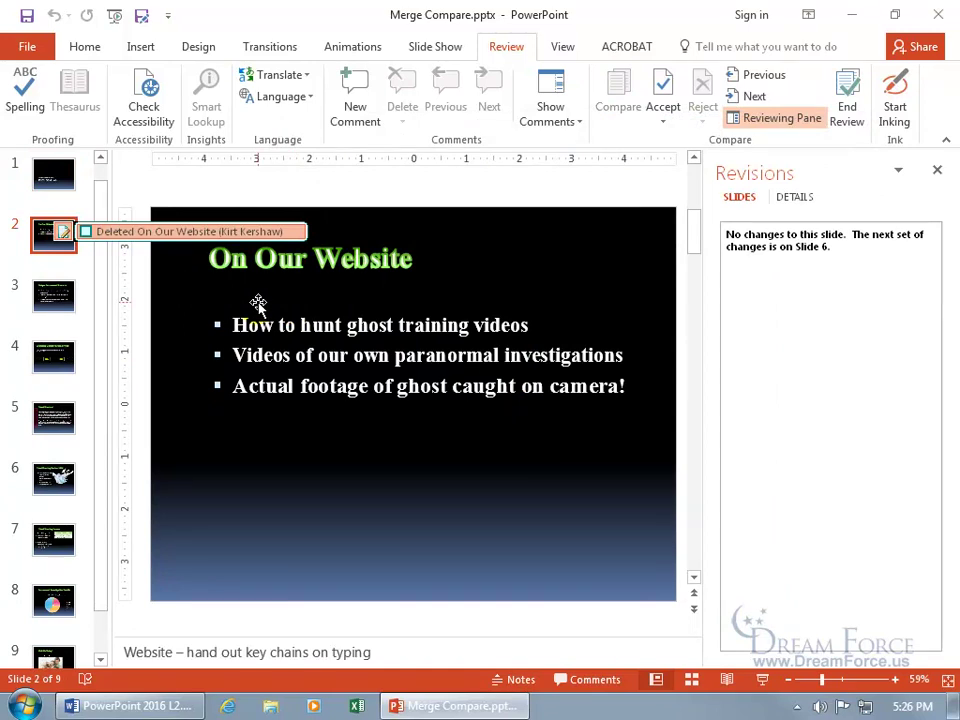
Step: Show the revisions in DETAILS view and step to slide 1's supernatural/paranormal tagline change
{"action": "left_click", "coordinate": [793, 198]}
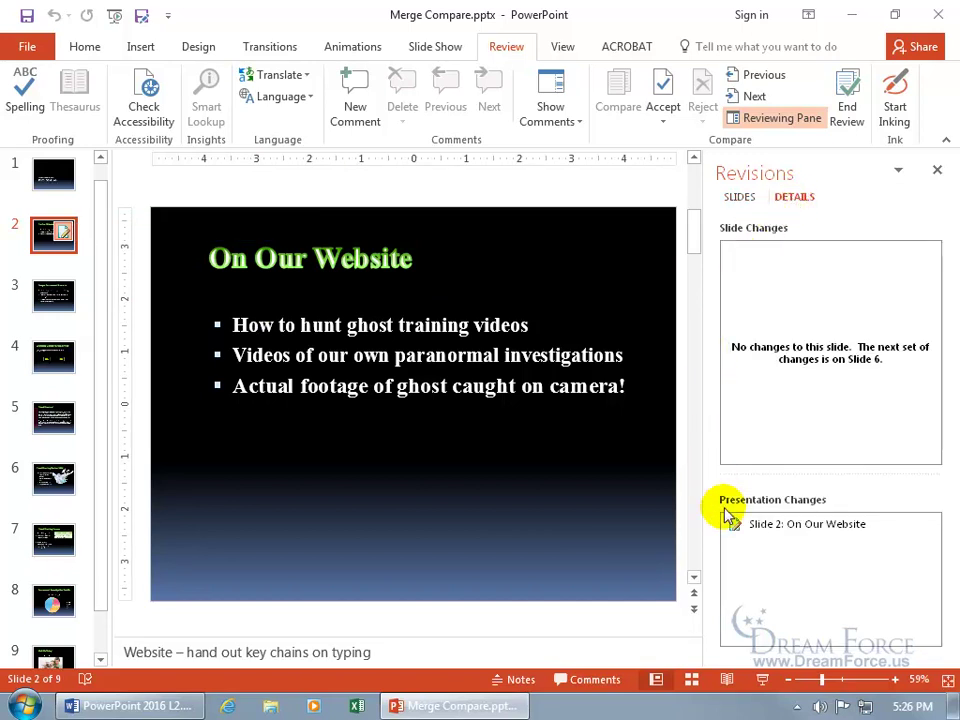
{"action": "mouse_move", "coordinate": [65, 235]}
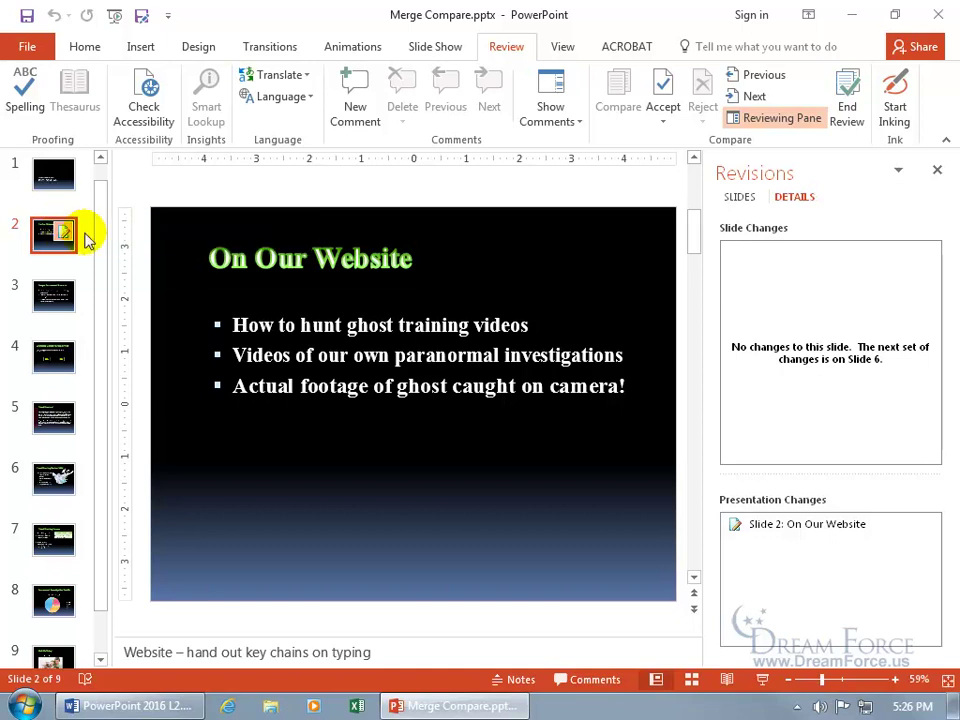
{"action": "left_click", "coordinate": [758, 96]}
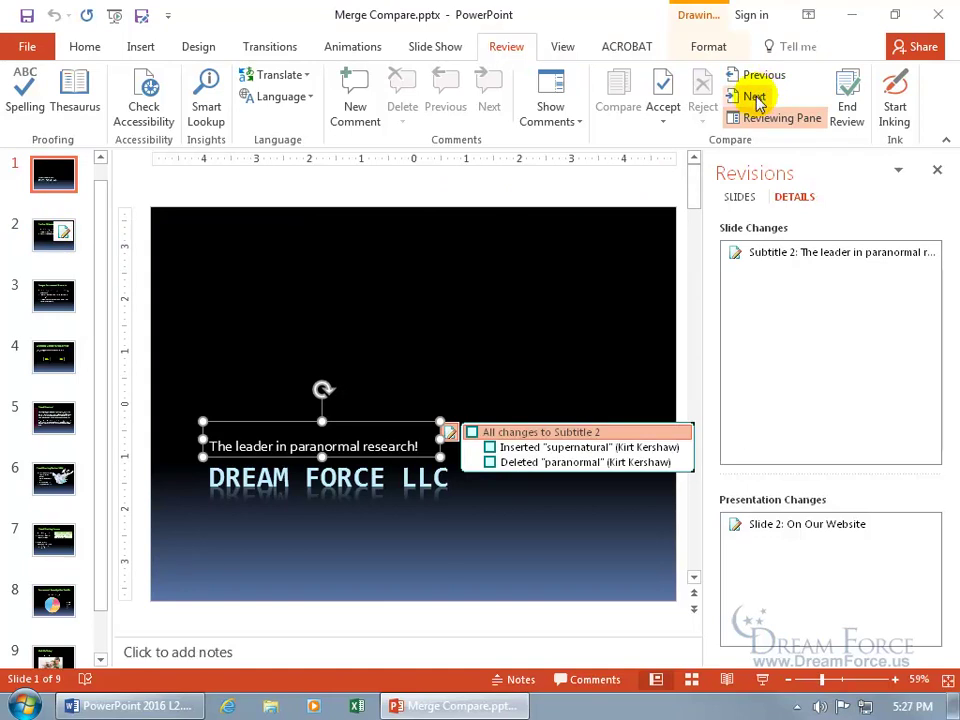
Step: Jump to slide 6's ghost picture revision and drop down the Accept options
{"action": "left_click", "coordinate": [757, 100]}
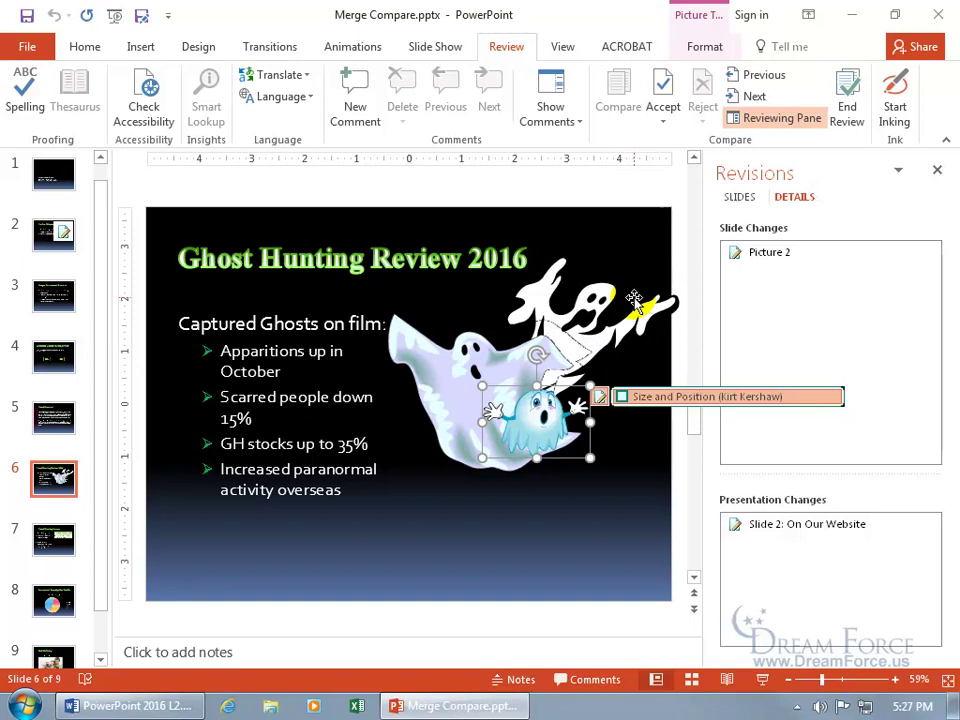
{"action": "left_click", "coordinate": [665, 118]}
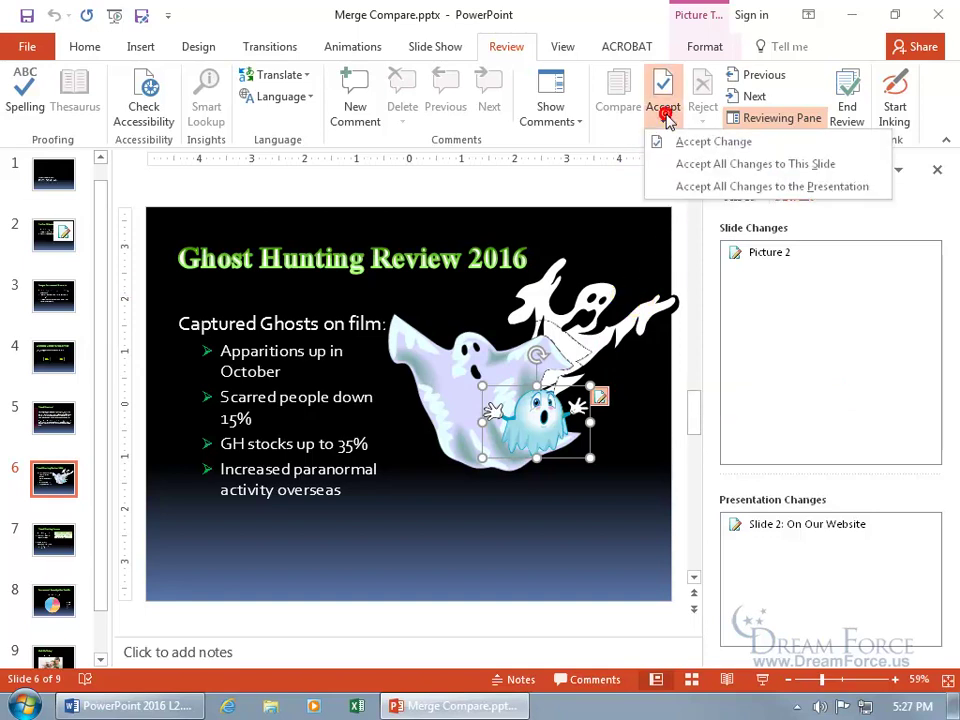
Step: Accept all changes to the presentation, then reject the small ghost picture's move
{"action": "left_click", "coordinate": [696, 190]}
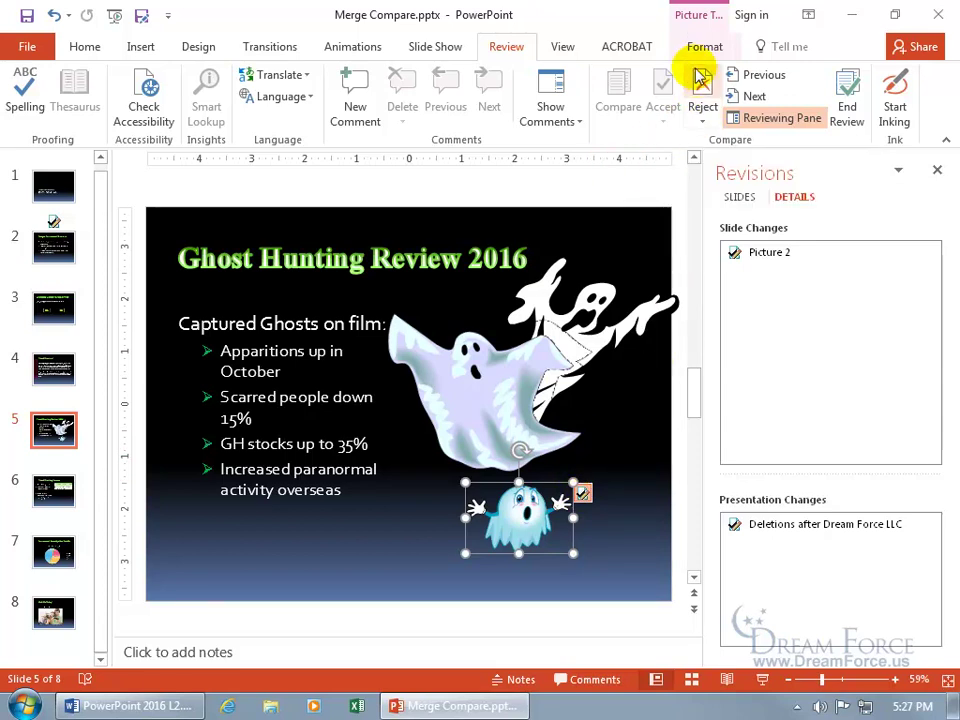
{"action": "left_click", "coordinate": [700, 80]}
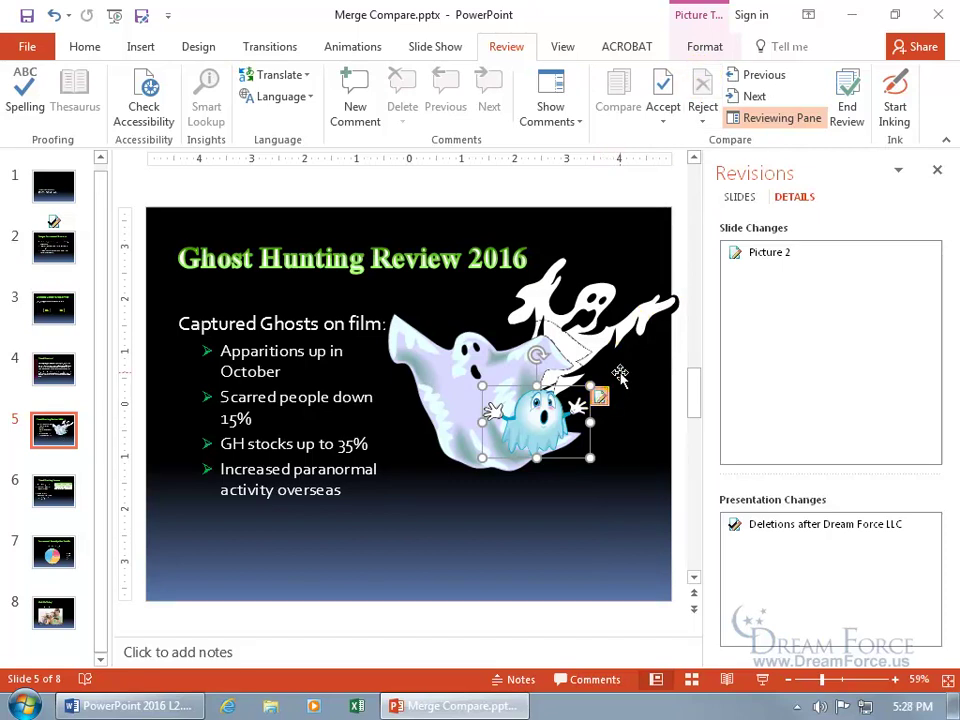
Step: Restart the review from the beginning and reject the On Our Website slide deletion
{"action": "left_click", "coordinate": [752, 96]}
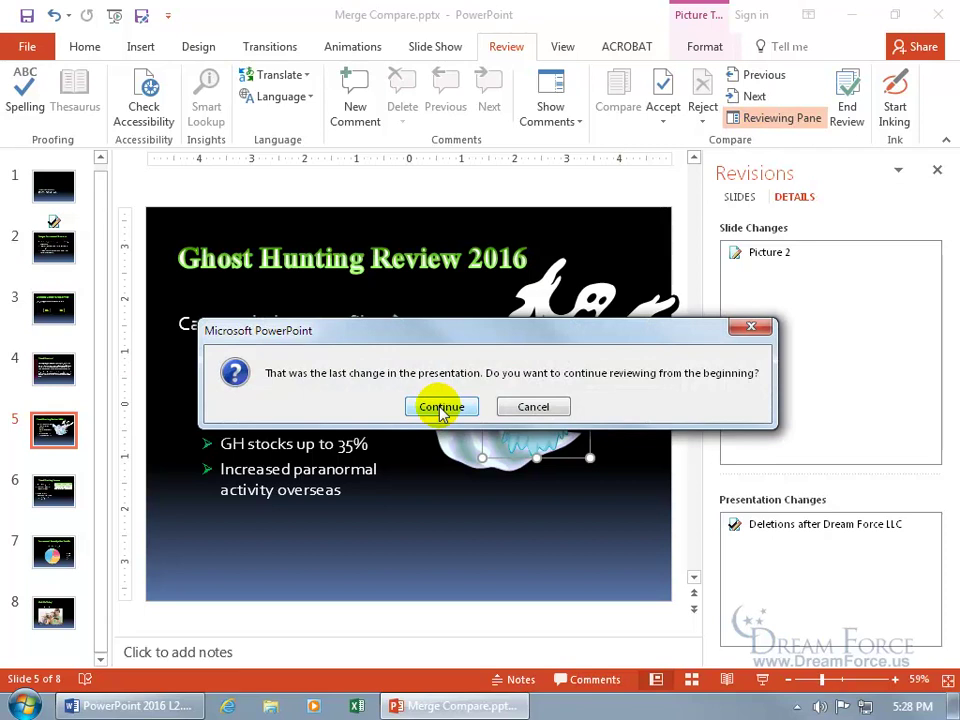
{"action": "left_click", "coordinate": [443, 411]}
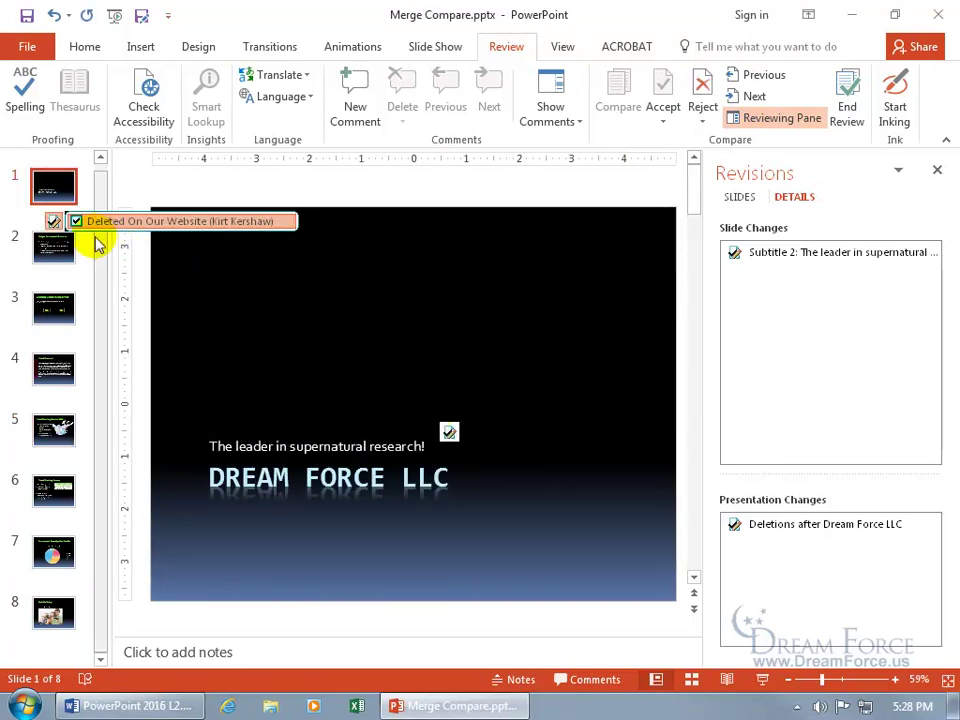
{"action": "left_click", "coordinate": [703, 90]}
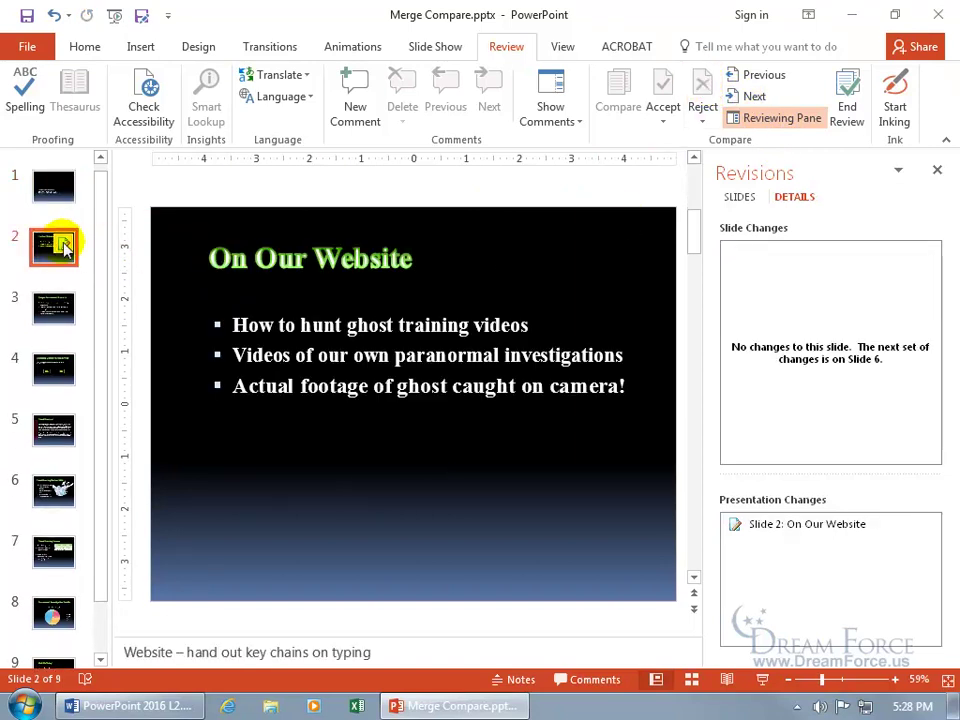
Step: Leave the On Our Website deletion rejected as slide 2 and advance to slide 4's changes
{"action": "mouse_move", "coordinate": [65, 248]}
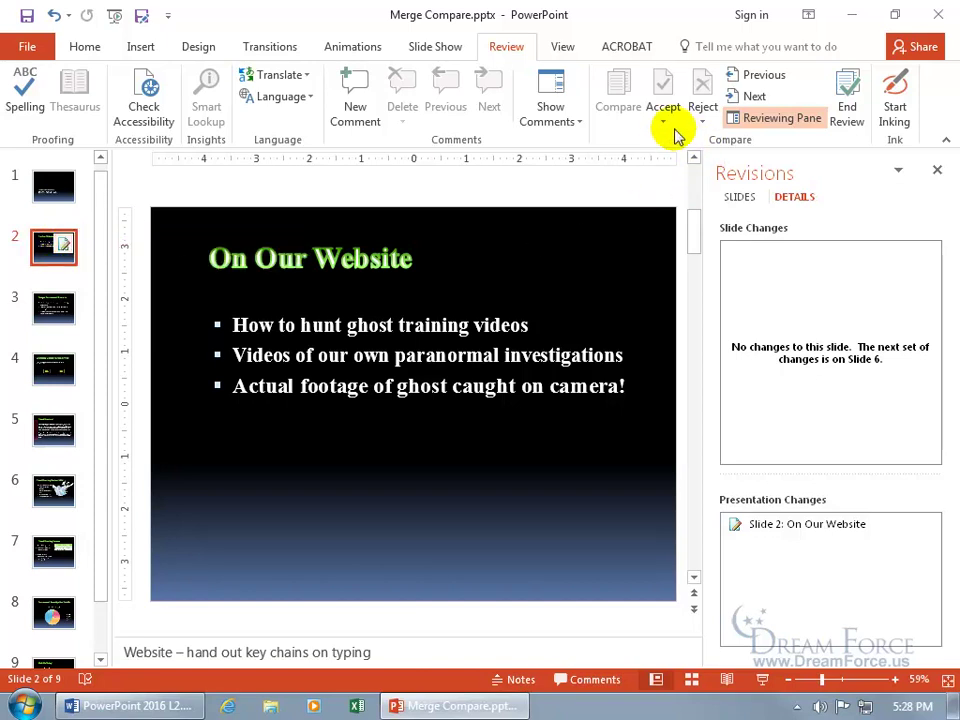
{"action": "left_click", "coordinate": [752, 98]}
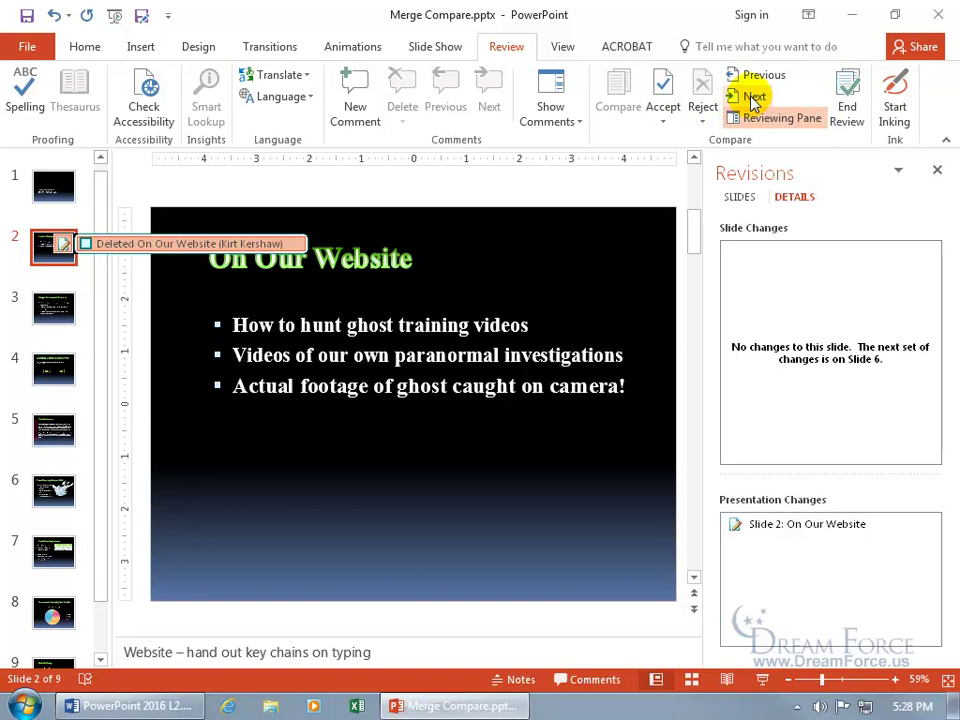
{"action": "left_click", "coordinate": [663, 85]}
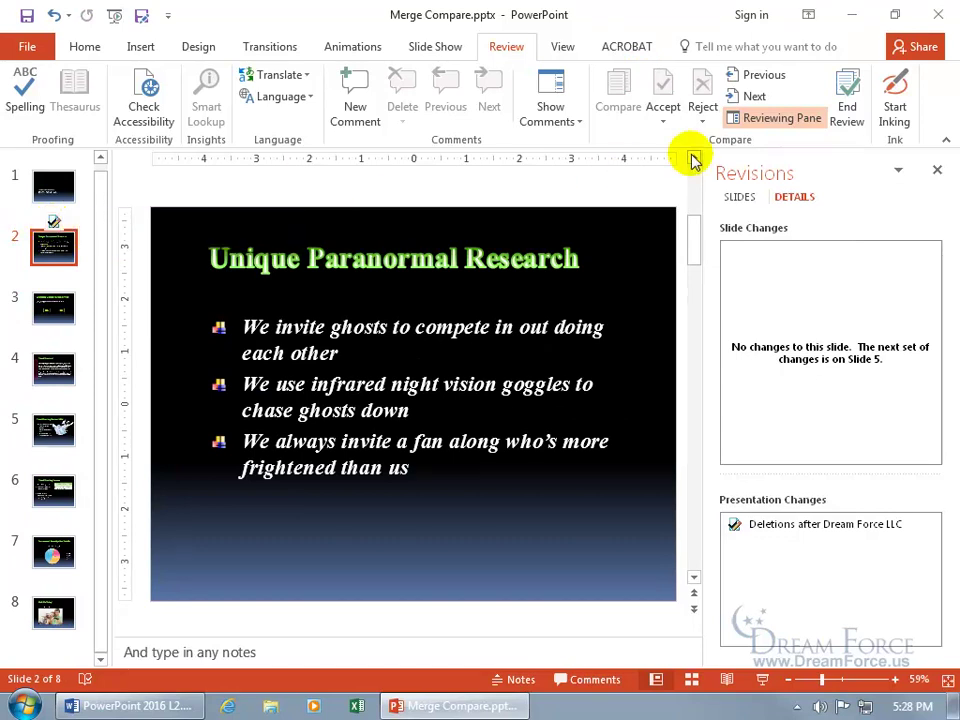
{"action": "left_click", "coordinate": [756, 96]}
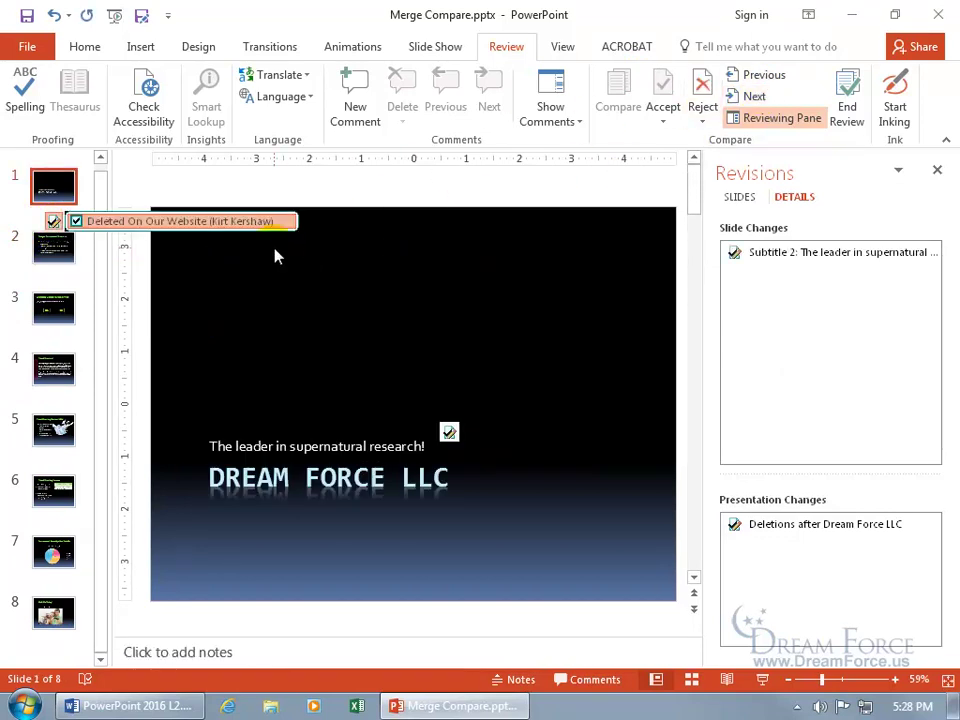
{"action": "left_click", "coordinate": [701, 90]}
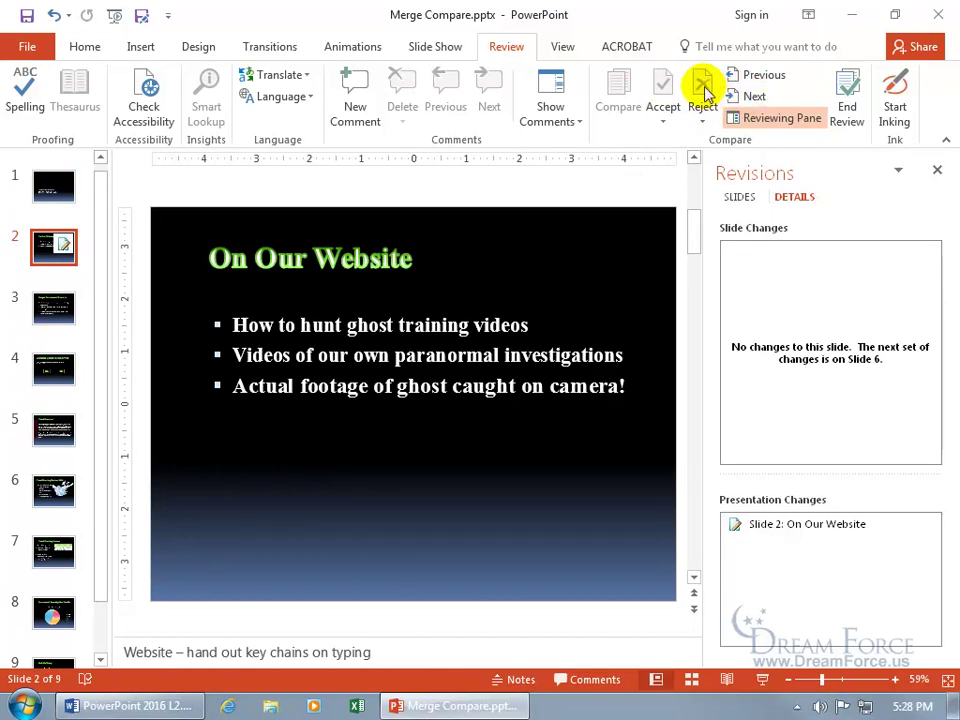
{"action": "left_click", "coordinate": [748, 97]}
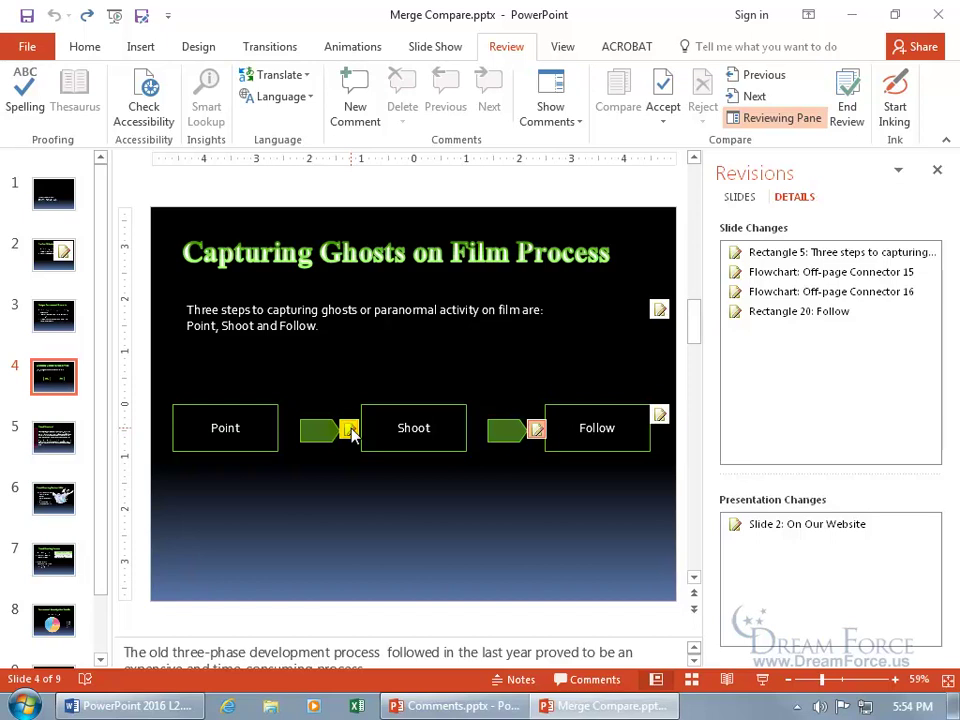
Step: Uncheck Show Markup to hide revision icons, then toggle the Revisions pane off and on
{"action": "left_click", "coordinate": [577, 122]}
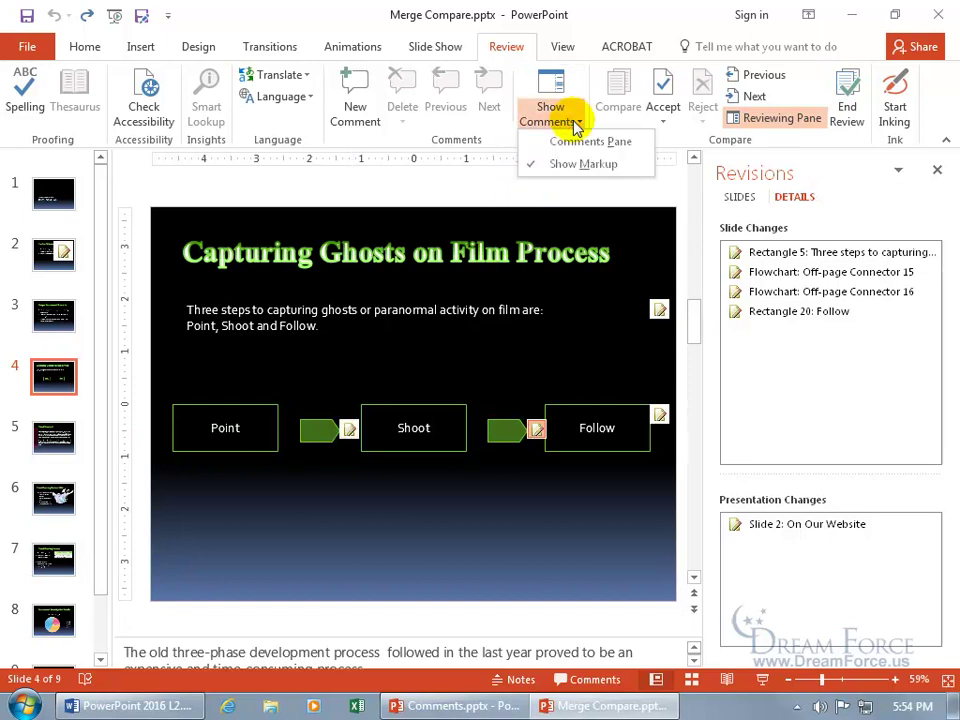
{"action": "left_click", "coordinate": [541, 166]}
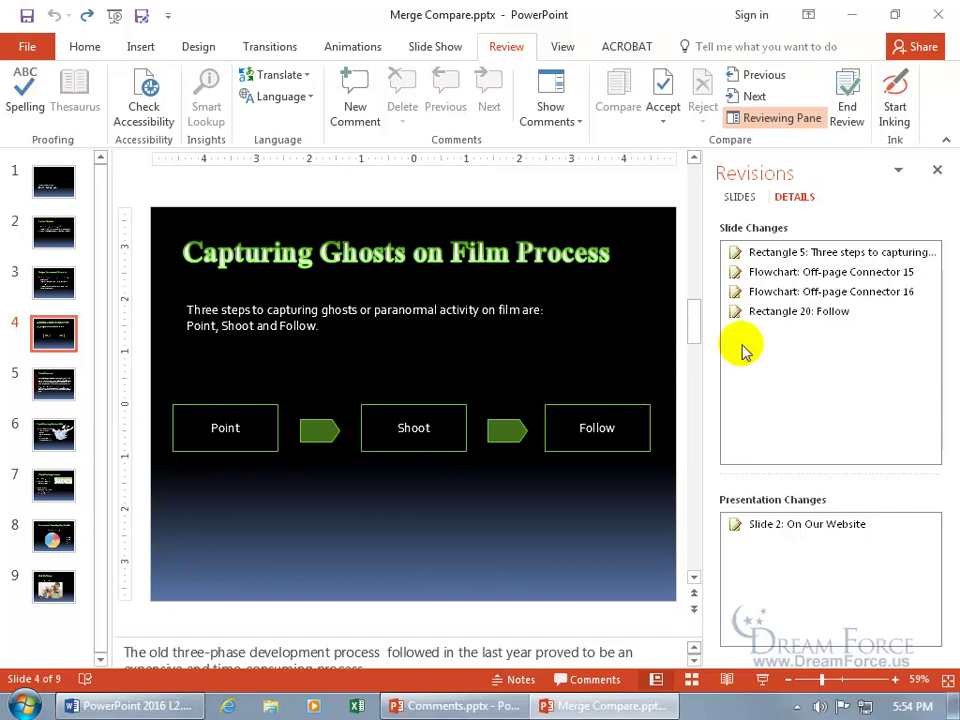
{"action": "left_click", "coordinate": [938, 170]}
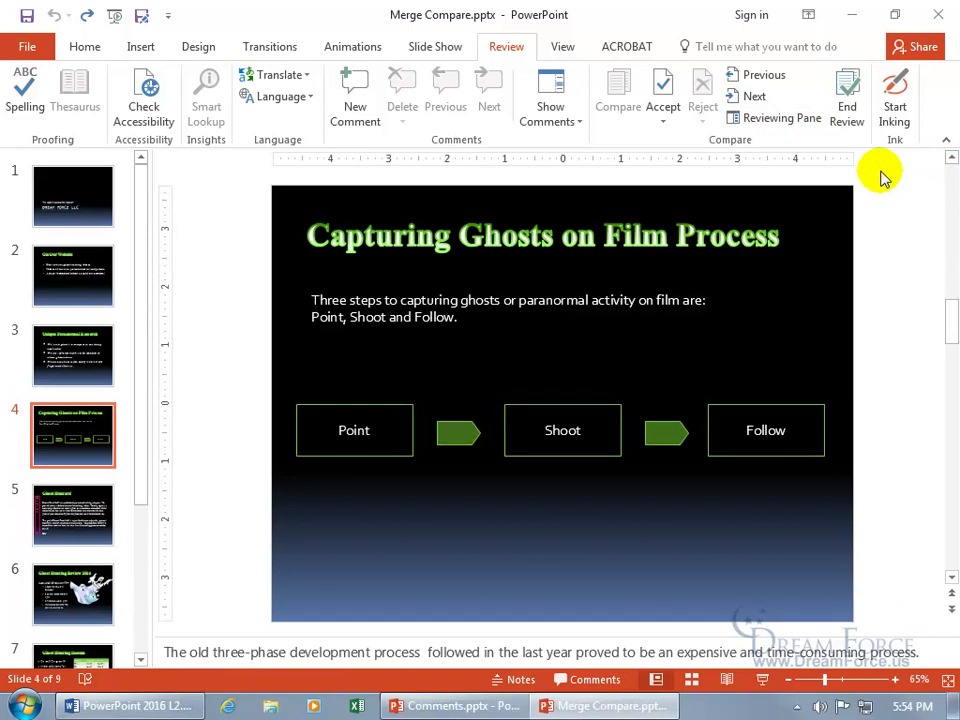
{"action": "left_click", "coordinate": [778, 119]}
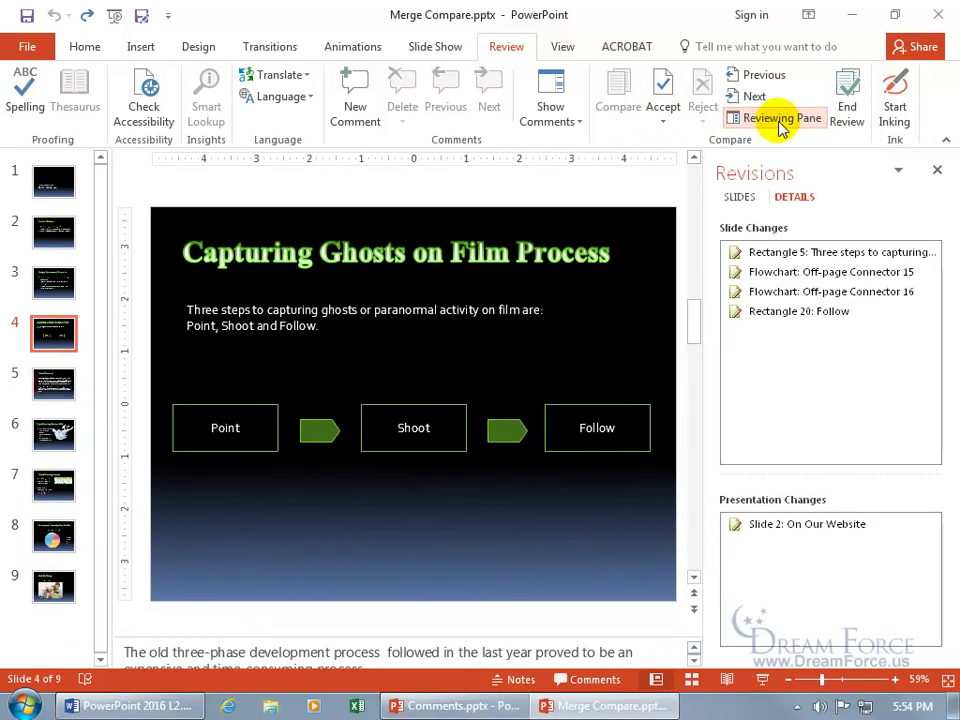
{"action": "left_click", "coordinate": [780, 119]}
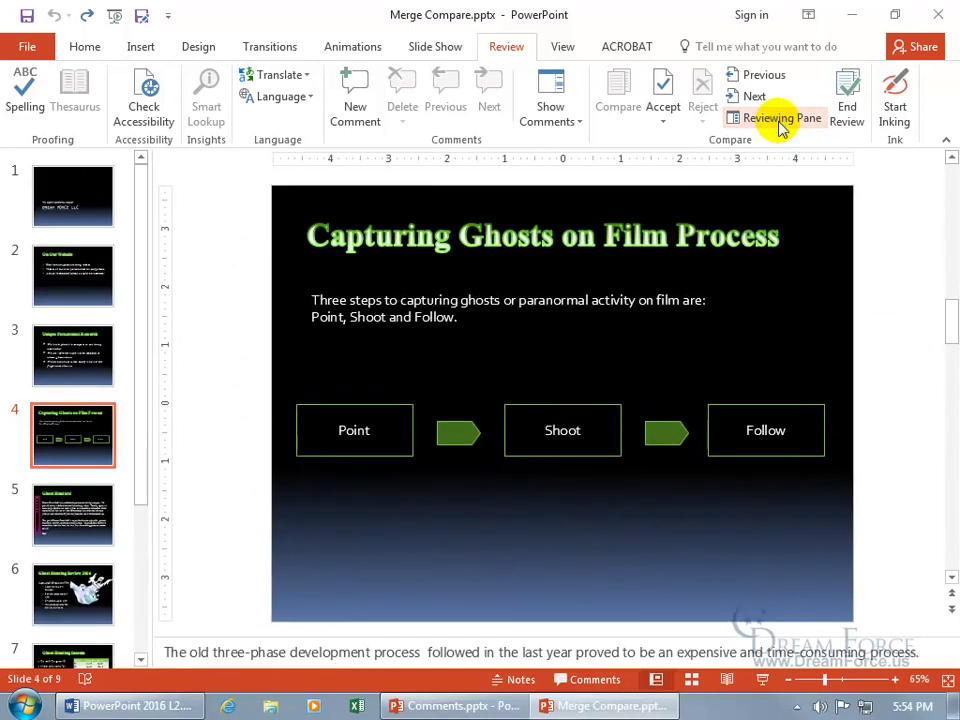
{"action": "left_click", "coordinate": [780, 119]}
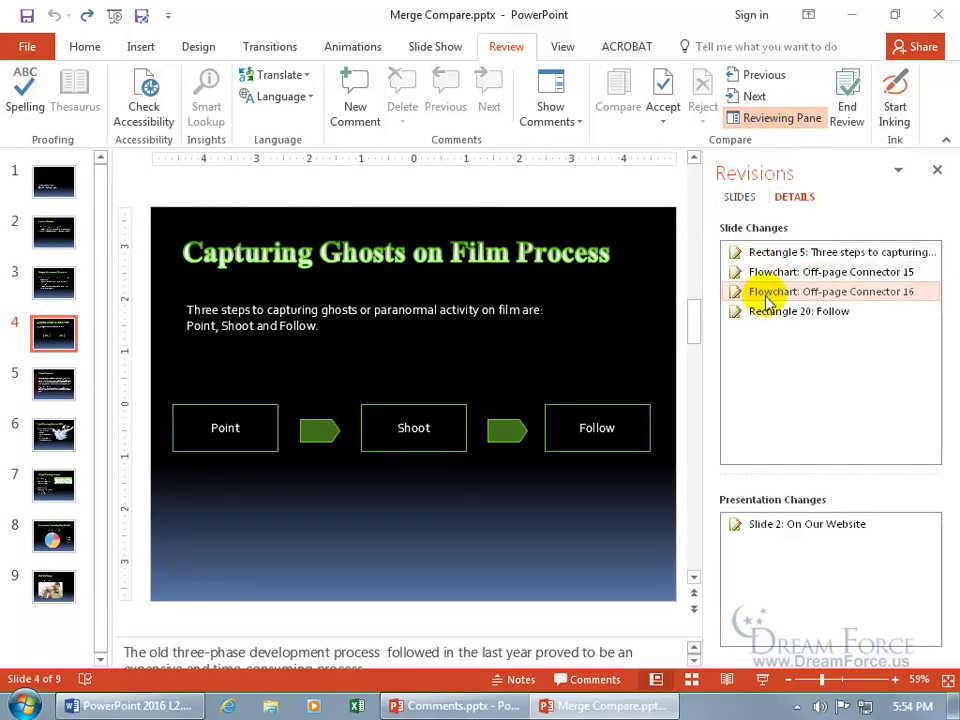
Step: Accept the yellow fill changes on Off-page Connectors 15 and 16 on slide 4
{"action": "left_click", "coordinate": [785, 254]}
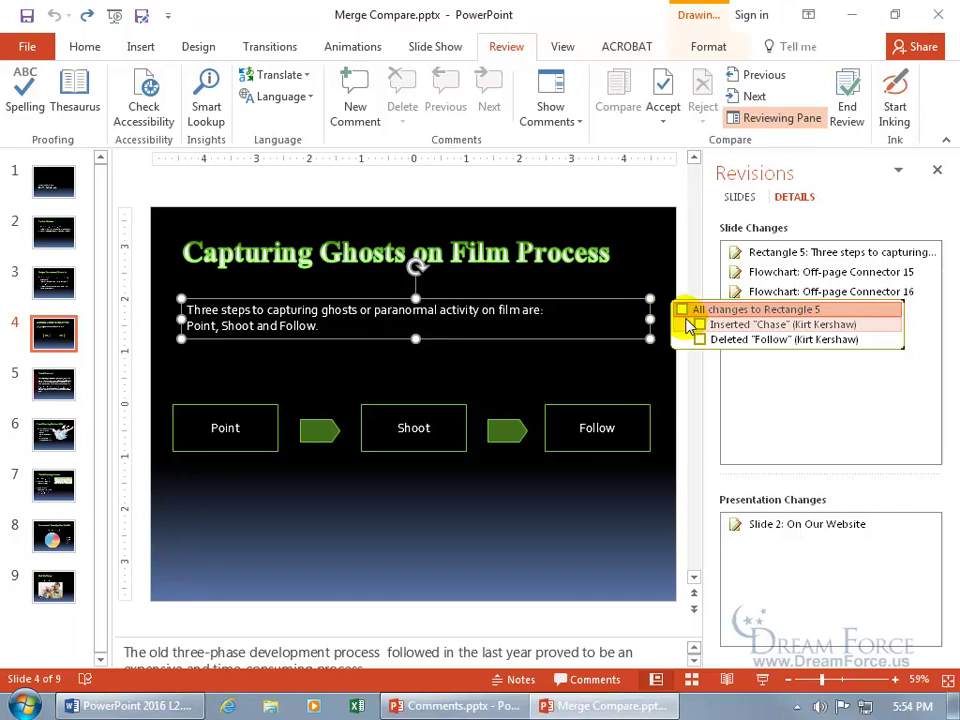
{"action": "left_click", "coordinate": [737, 272]}
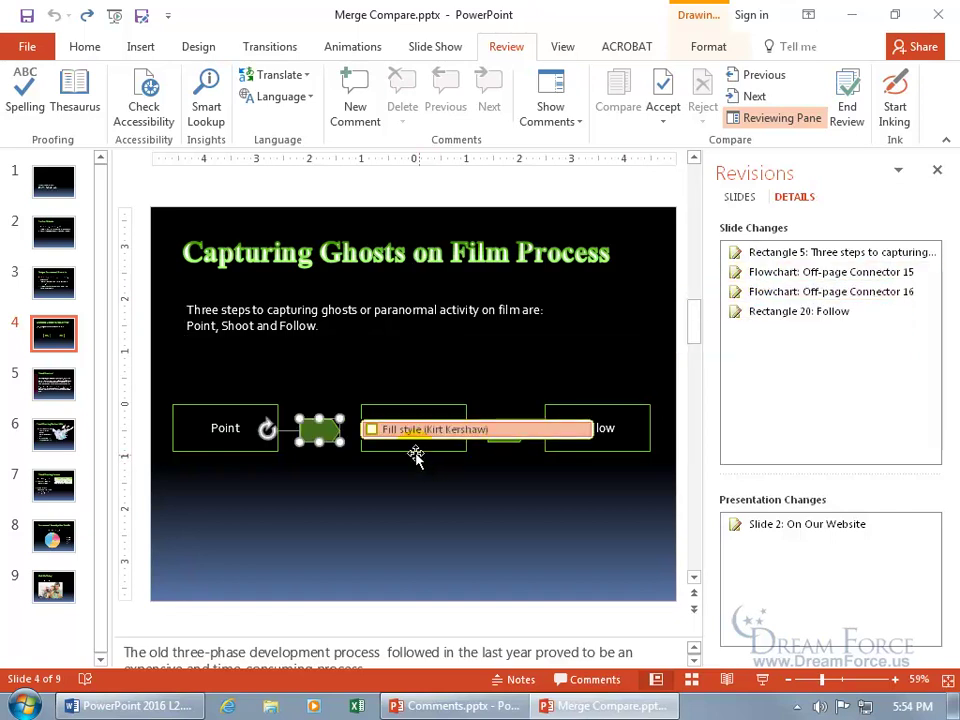
{"action": "left_click", "coordinate": [372, 429]}
{"action": "left_click", "coordinate": [750, 291]}
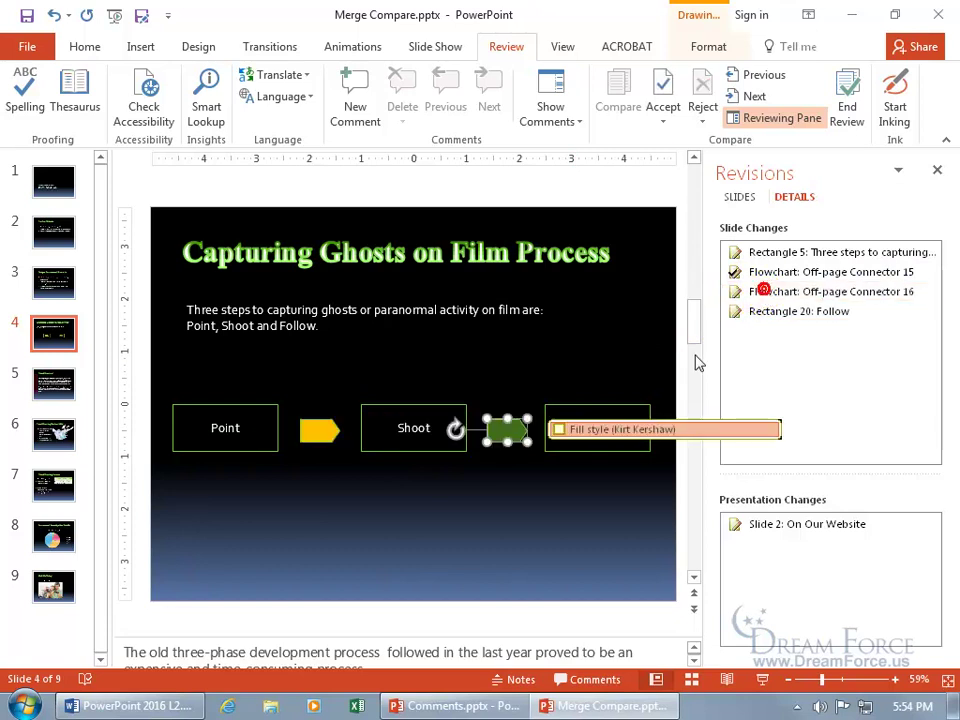
{"action": "left_click", "coordinate": [558, 429]}
Step: Re-enable Show Markup so revision icons display on the slides again
{"action": "left_click", "coordinate": [758, 274]}
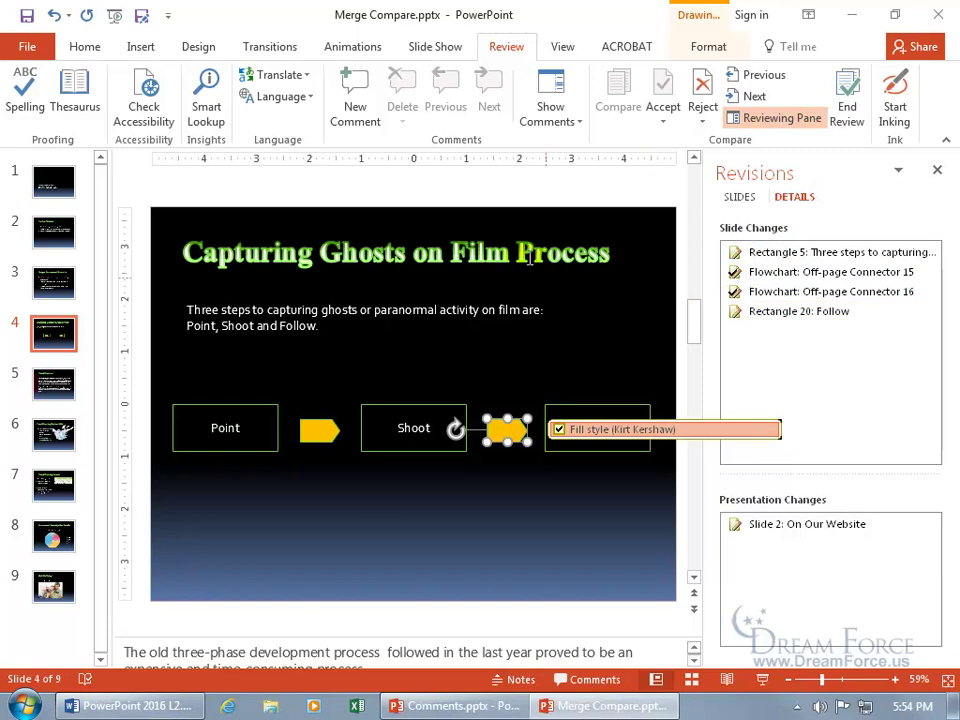
{"action": "left_click", "coordinate": [560, 127]}
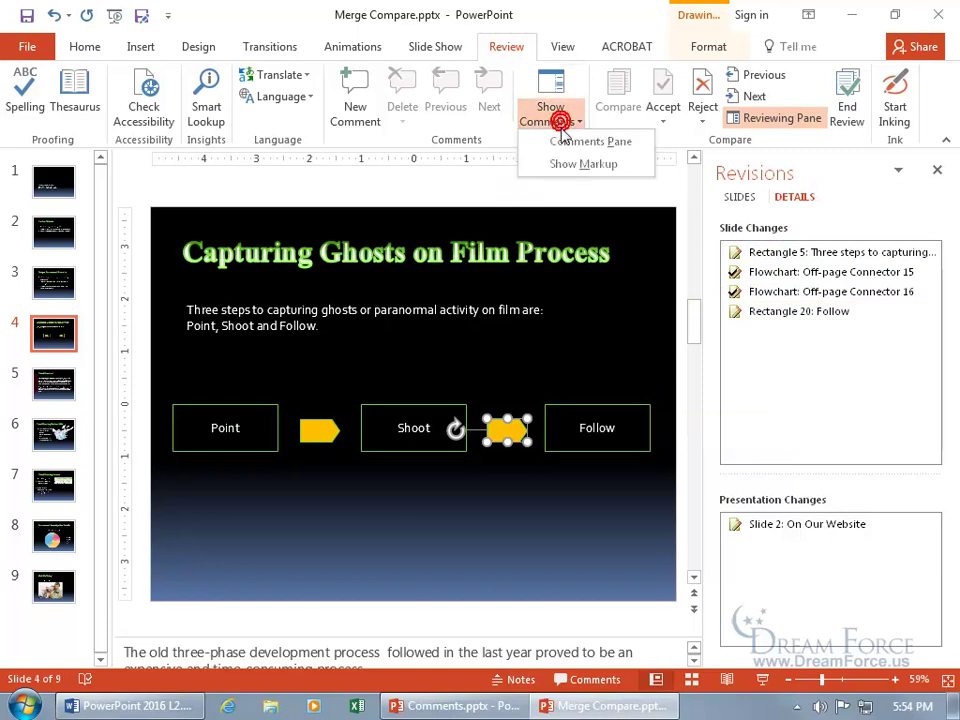
{"action": "left_click", "coordinate": [565, 164]}
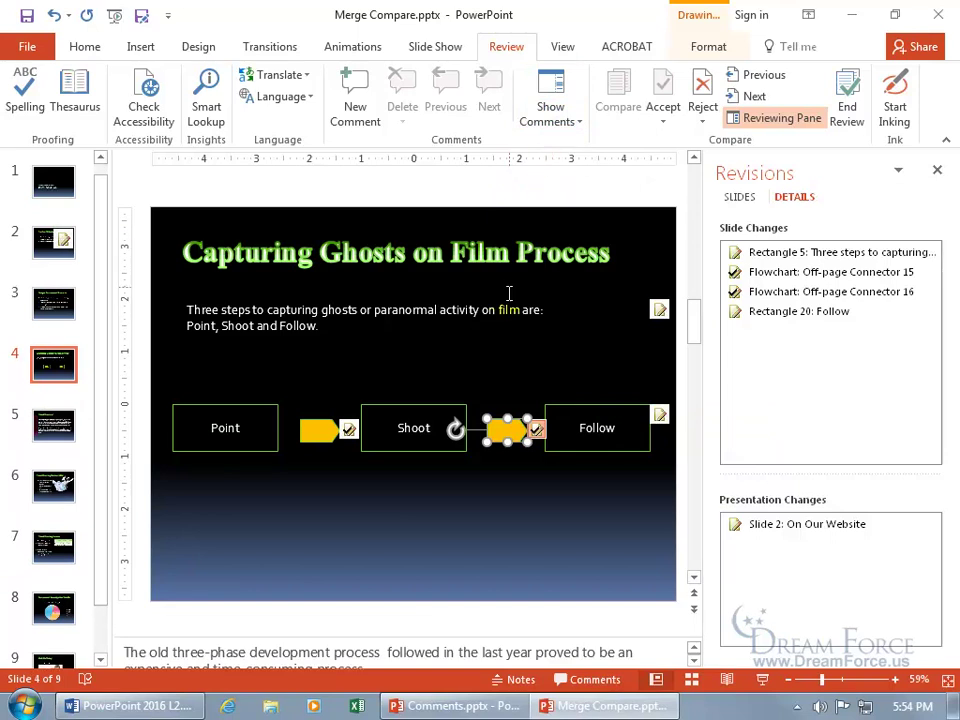